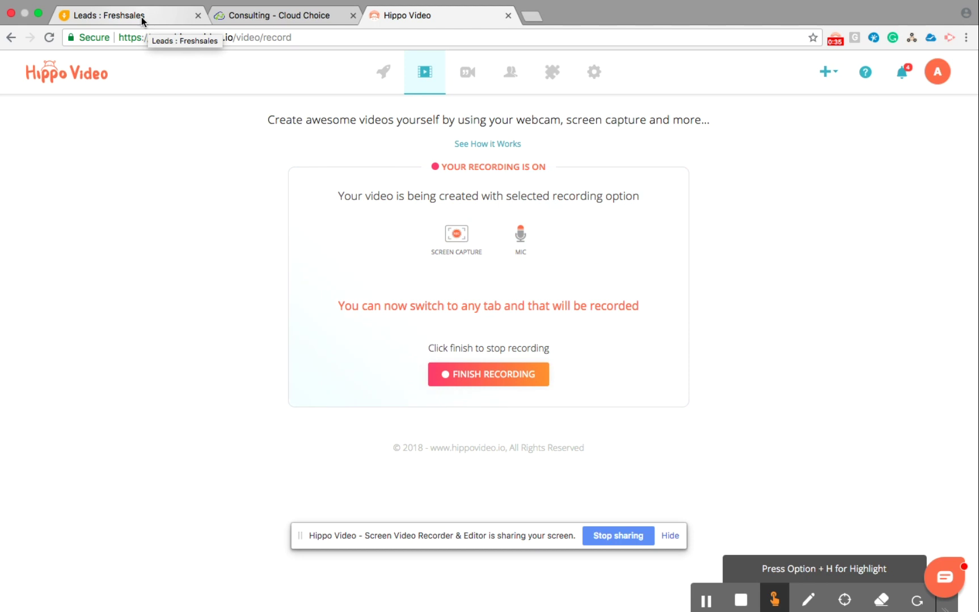
- Show the Freshsales My Leads list with its two New leads at score 0
{"action": "left_click", "coordinate": [141, 17]}
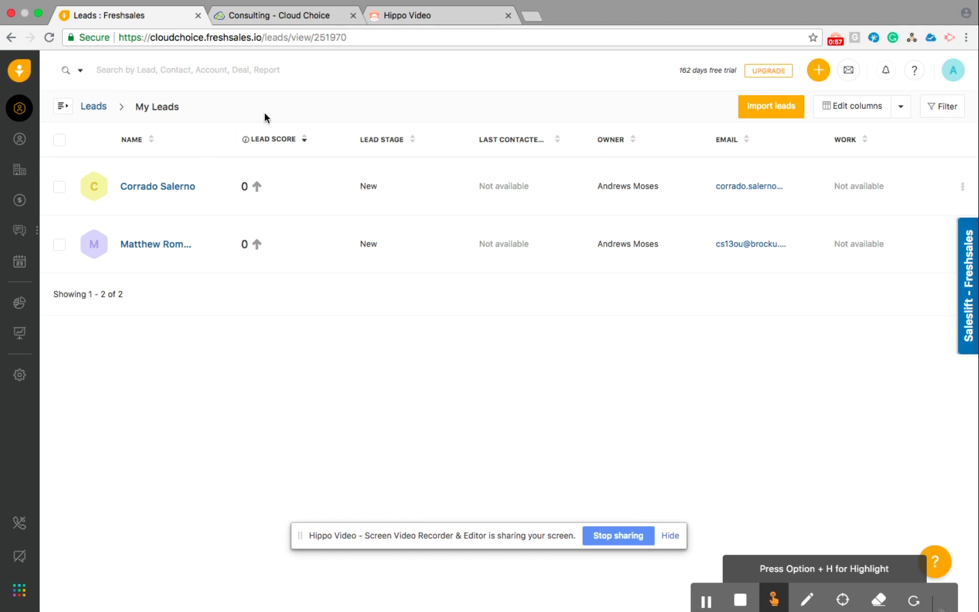
- Look over the CloudChoice Consulting contact form's name, email, phone, services and description fields
{"action": "left_click", "coordinate": [289, 17]}
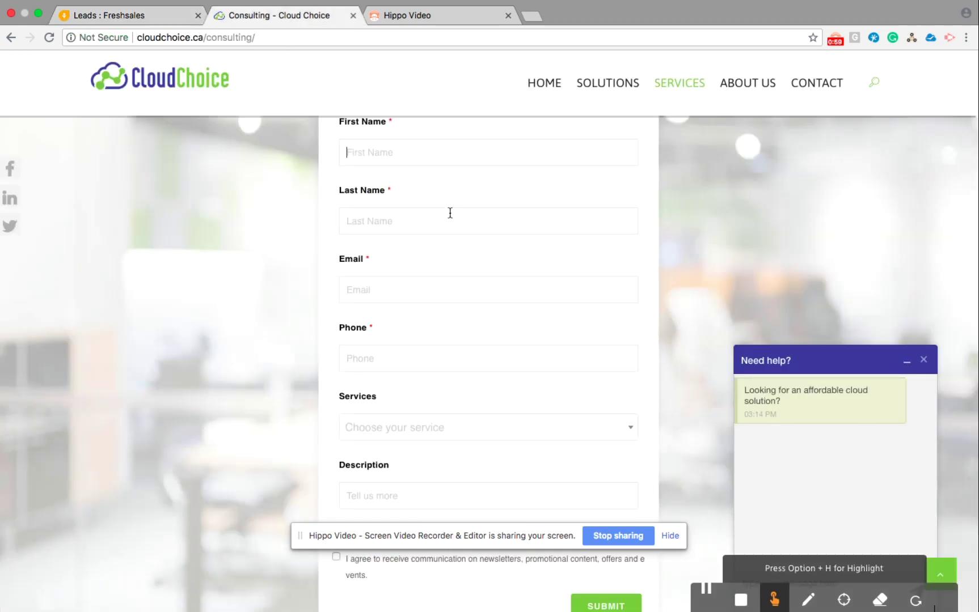
{"action": "scroll", "coordinate": [449, 212], "scroll_direction": "up", "scroll_amount": 3}
{"action": "scroll", "coordinate": [450, 212], "scroll_direction": "up", "scroll_amount": 5}
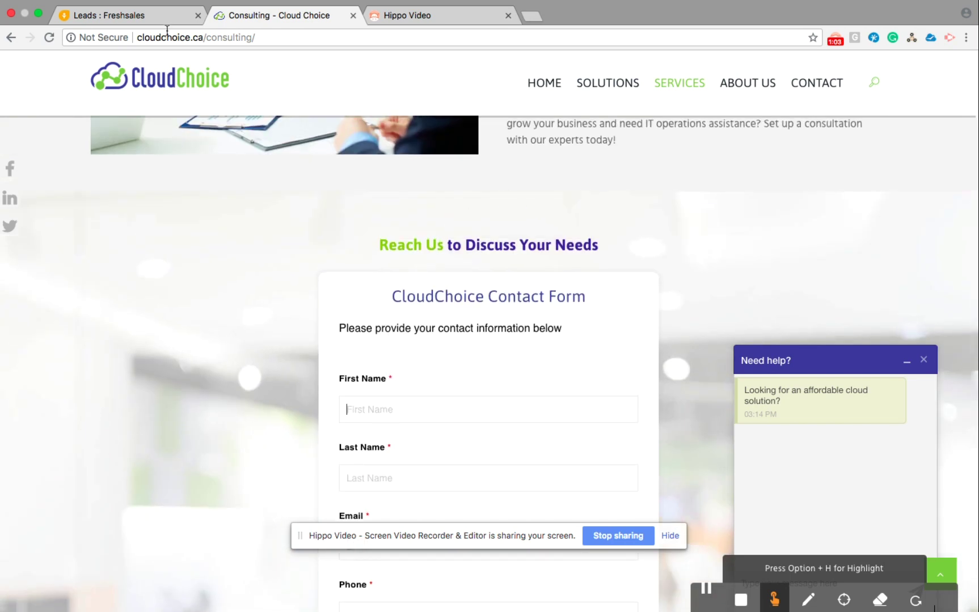
{"action": "scroll", "coordinate": [583, 280], "scroll_direction": "down", "scroll_amount": 5}
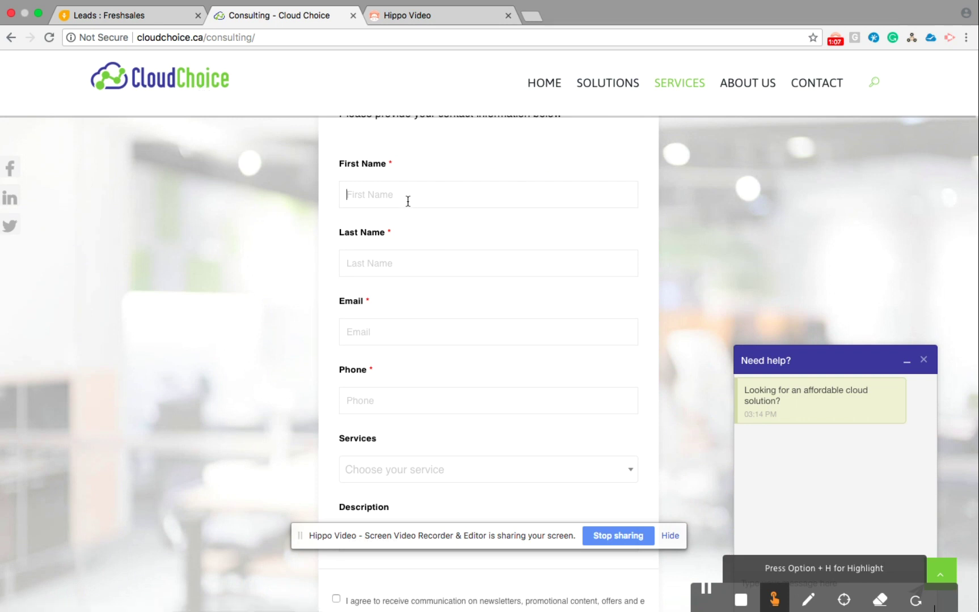
{"action": "scroll", "coordinate": [377, 352], "scroll_direction": "down", "scroll_amount": 2}
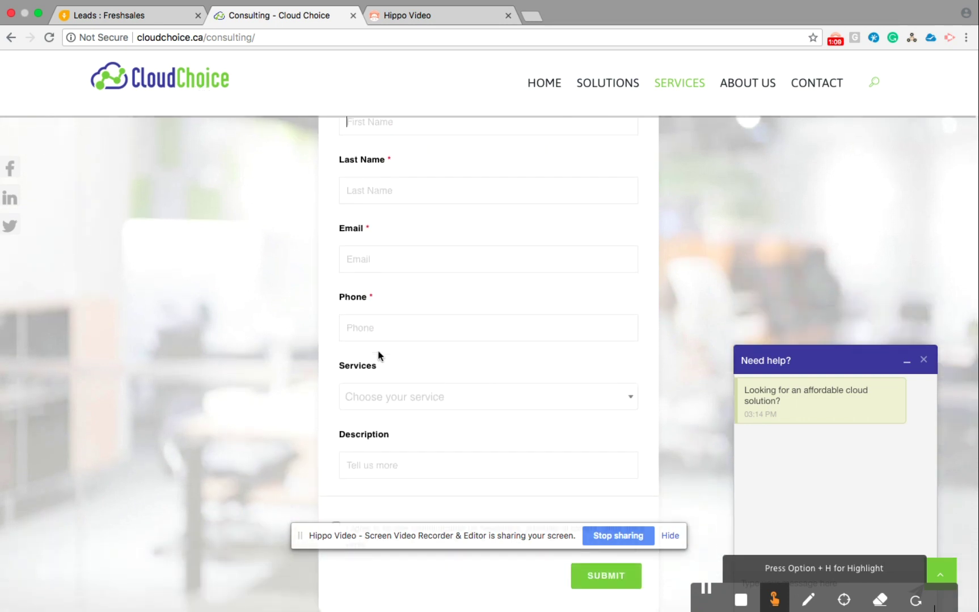
- Return to Freshsales My Leads and bring up the quick-create menu
{"action": "left_click", "coordinate": [146, 20]}
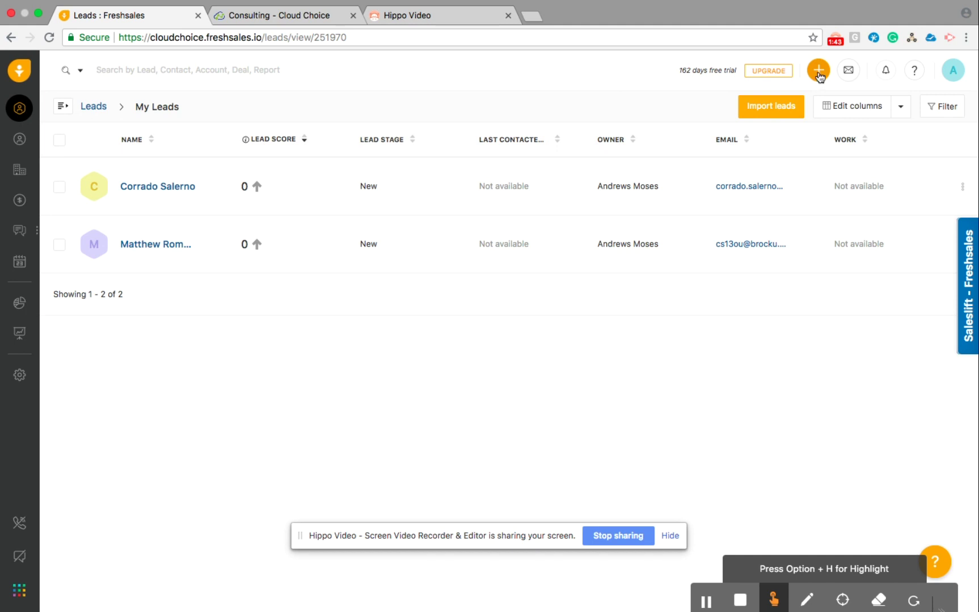
{"action": "left_click", "coordinate": [818, 72]}
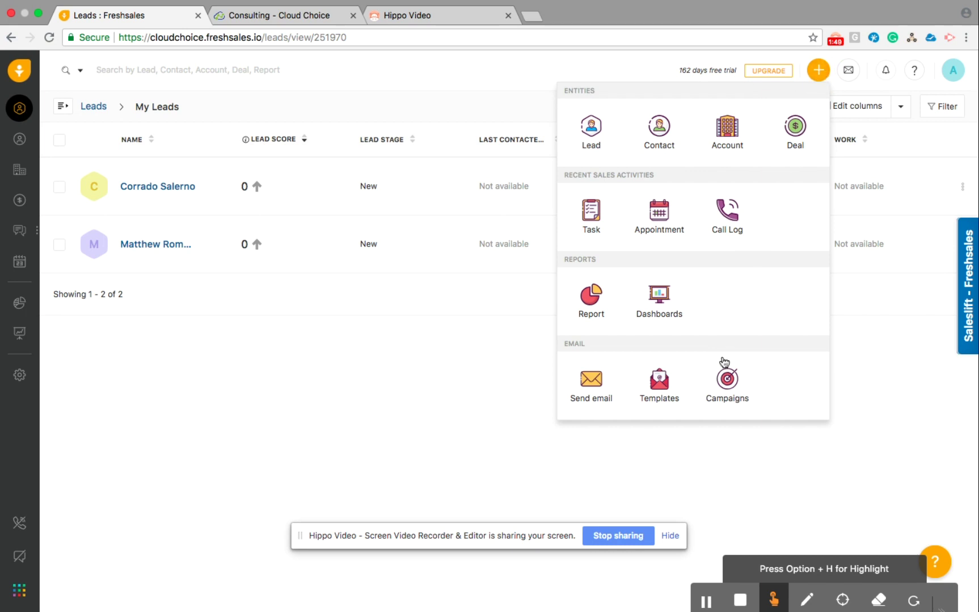
- Start a new lead campaign and scroll the Add Campaign form to its entry conditions
{"action": "left_click", "coordinate": [728, 384]}
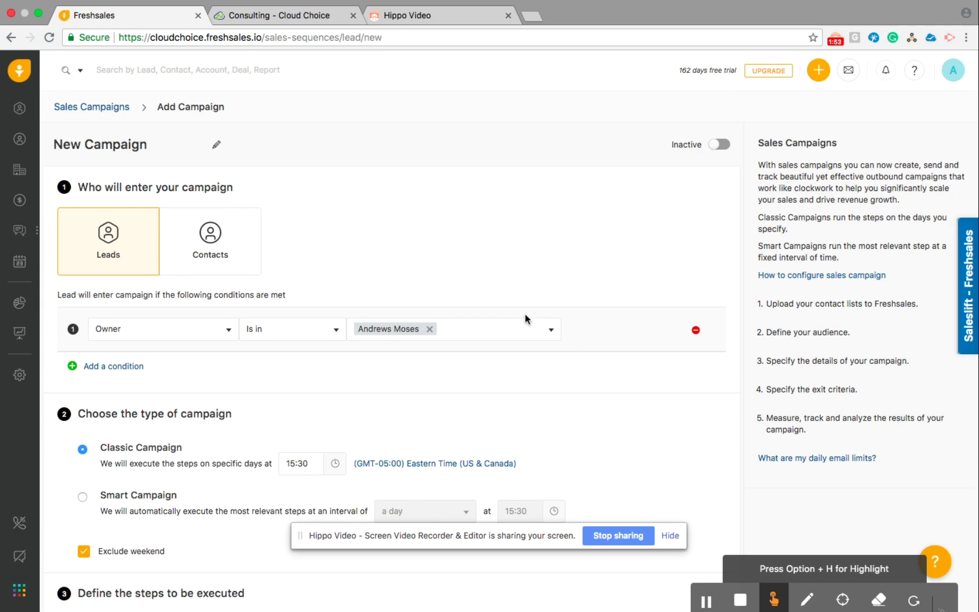
{"action": "scroll", "coordinate": [373, 234], "scroll_direction": "down", "scroll_amount": 2}
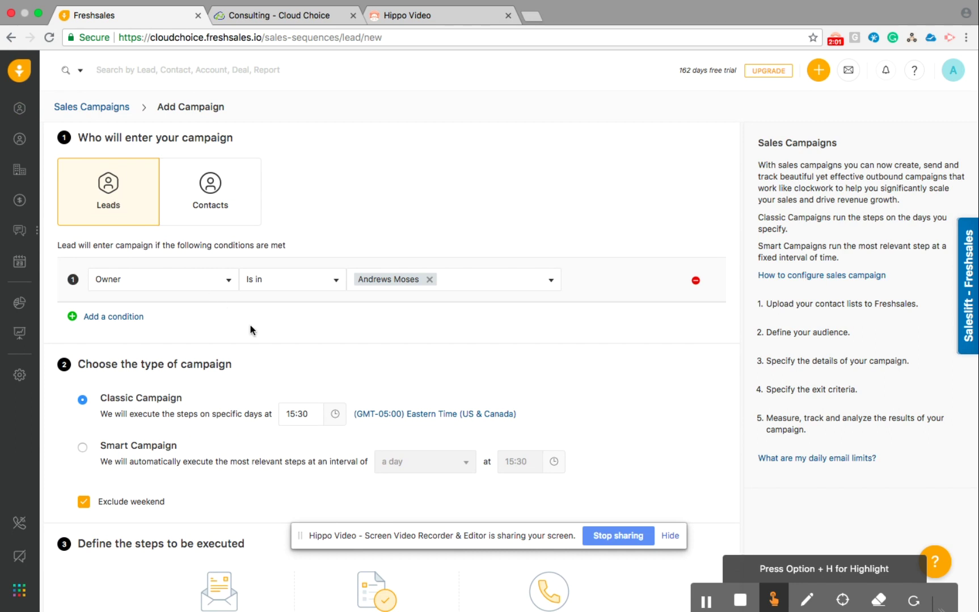
{"action": "scroll", "coordinate": [250, 331], "scroll_direction": "down", "scroll_amount": 3}
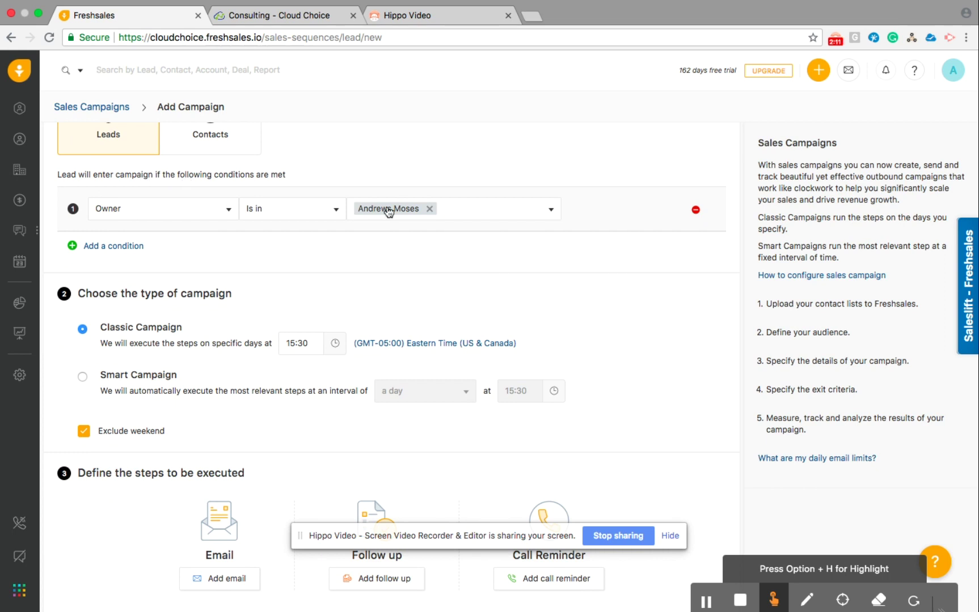
- Add an entry condition requiring Source to be Web Form (Test)
{"action": "left_click", "coordinate": [114, 246]}
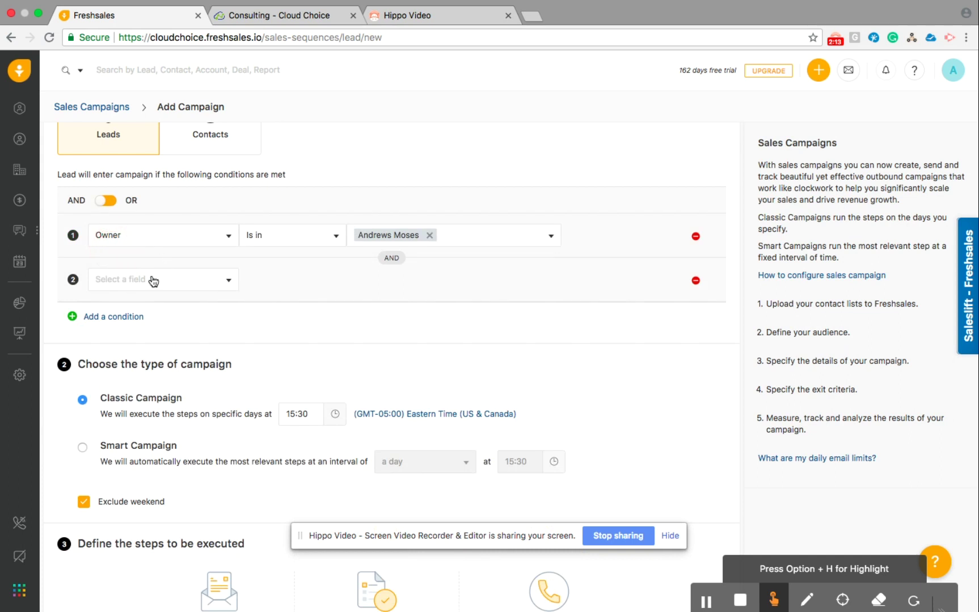
{"action": "left_click", "coordinate": [153, 280]}
{"action": "left_click", "coordinate": [134, 359]}
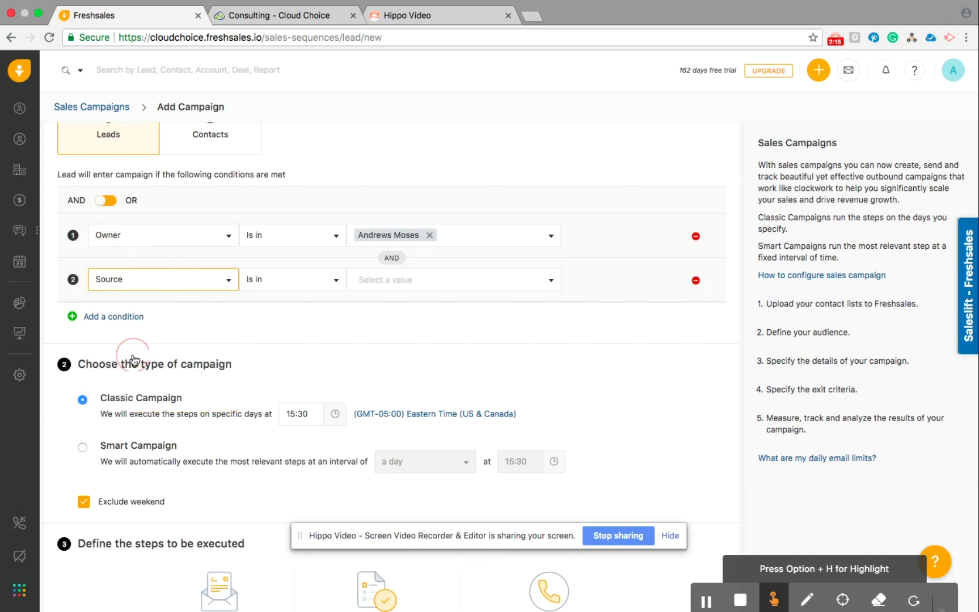
{"action": "left_click", "coordinate": [390, 280]}
{"action": "scroll", "coordinate": [396, 356], "scroll_direction": "down", "scroll_amount": 1}
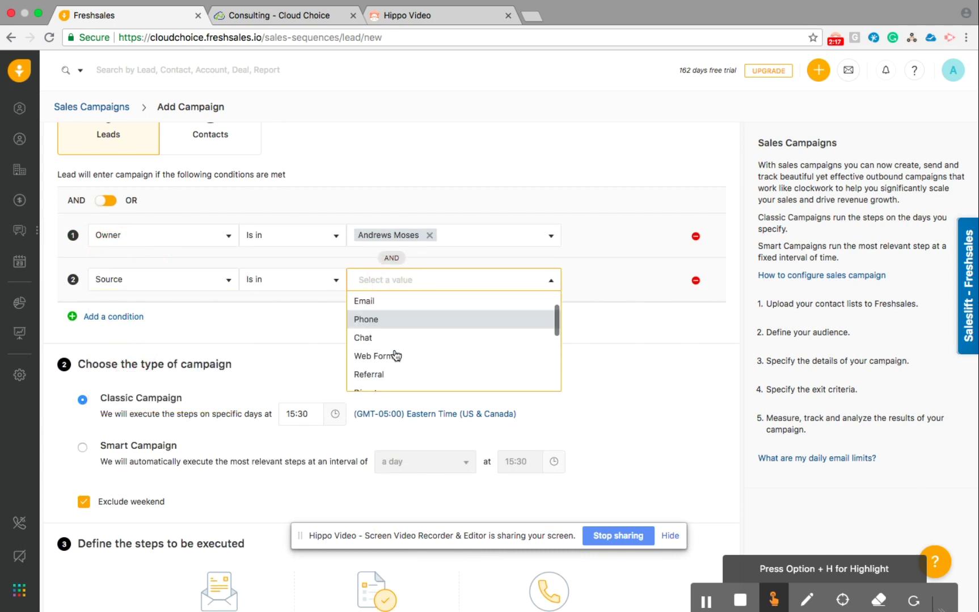
{"action": "scroll", "coordinate": [396, 355], "scroll_direction": "down", "scroll_amount": 5}
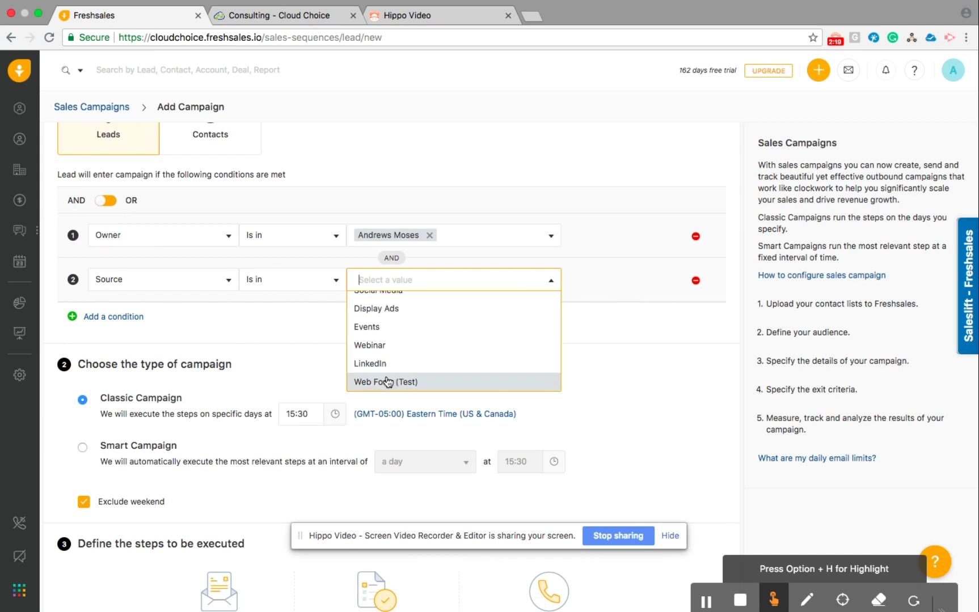
{"action": "left_click", "coordinate": [388, 382]}
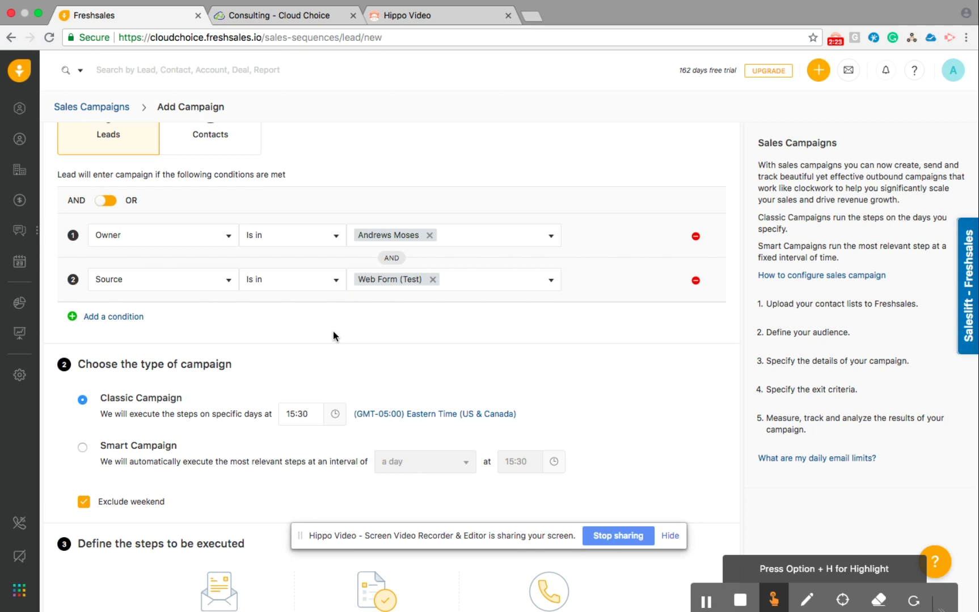
{"action": "scroll", "coordinate": [333, 336], "scroll_direction": "down", "scroll_amount": 3}
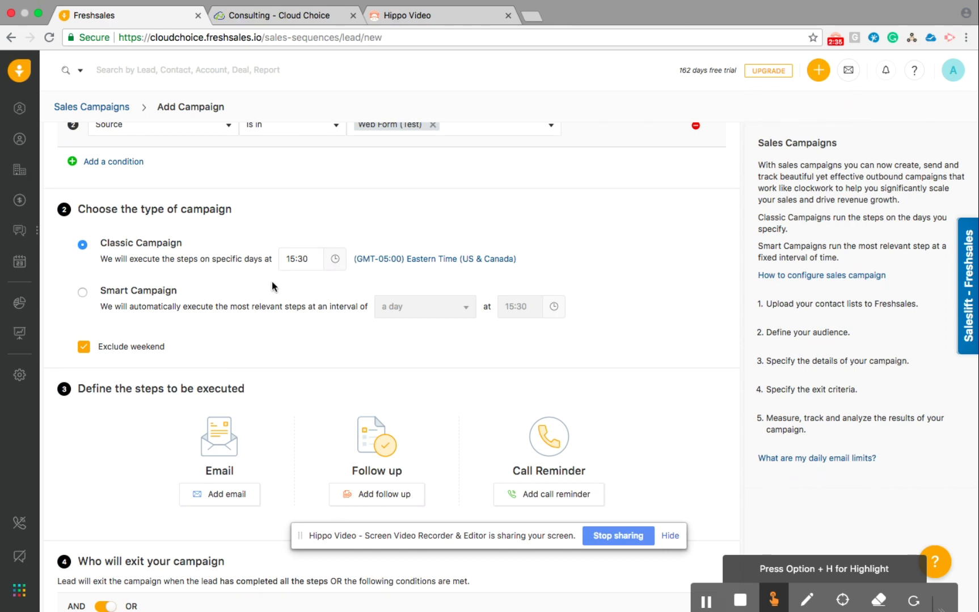
{"action": "scroll", "coordinate": [272, 281], "scroll_direction": "down", "scroll_amount": 3}
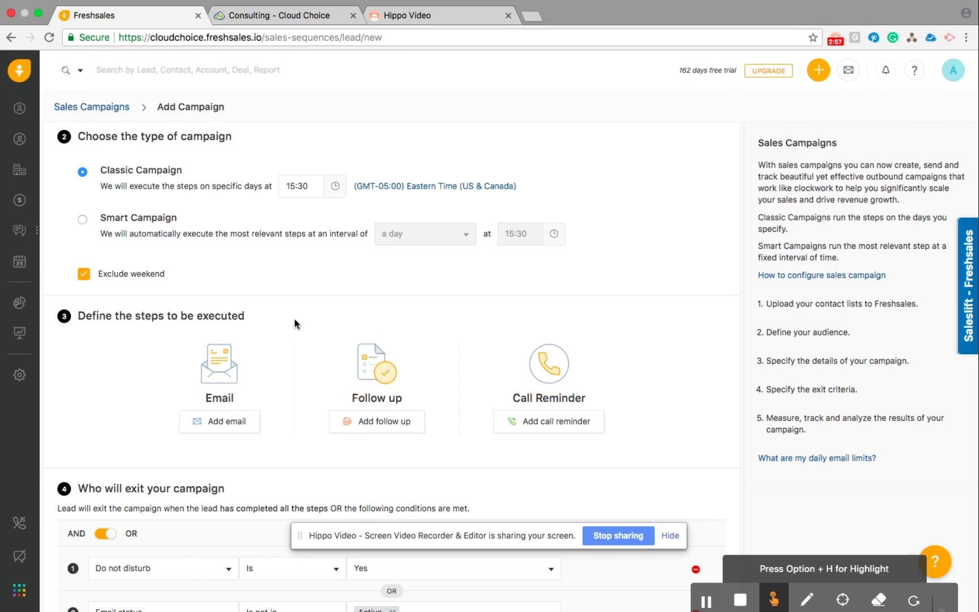
{"action": "scroll", "coordinate": [263, 348], "scroll_direction": "down", "scroll_amount": 3}
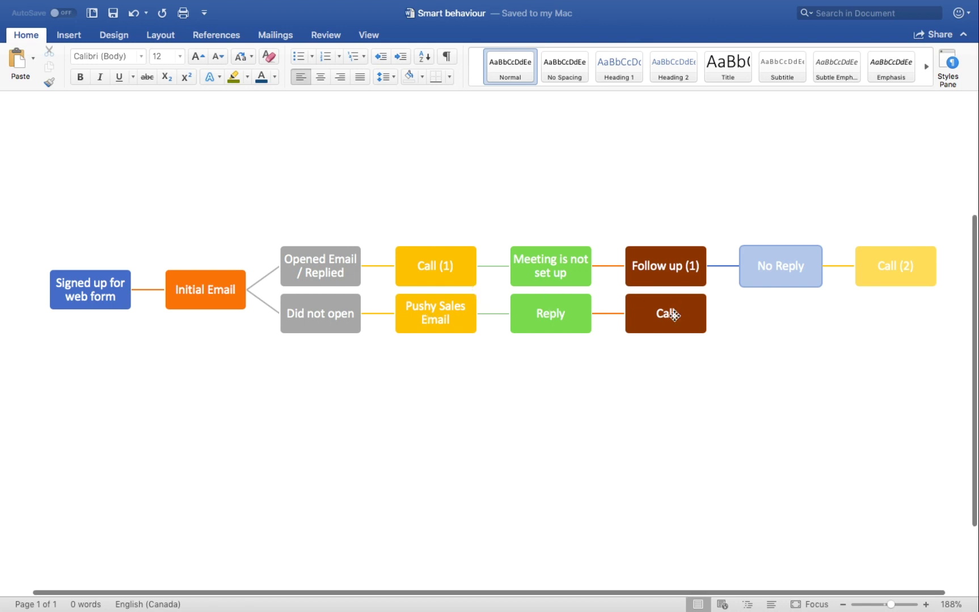
{"action": "left_click", "coordinate": [674, 316]}
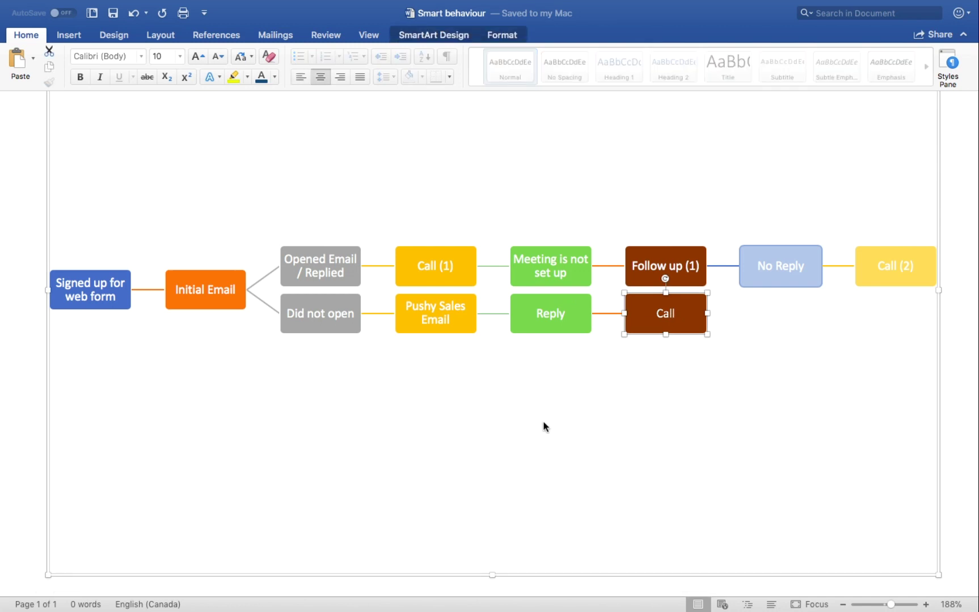
{"action": "left_click", "coordinate": [615, 417]}
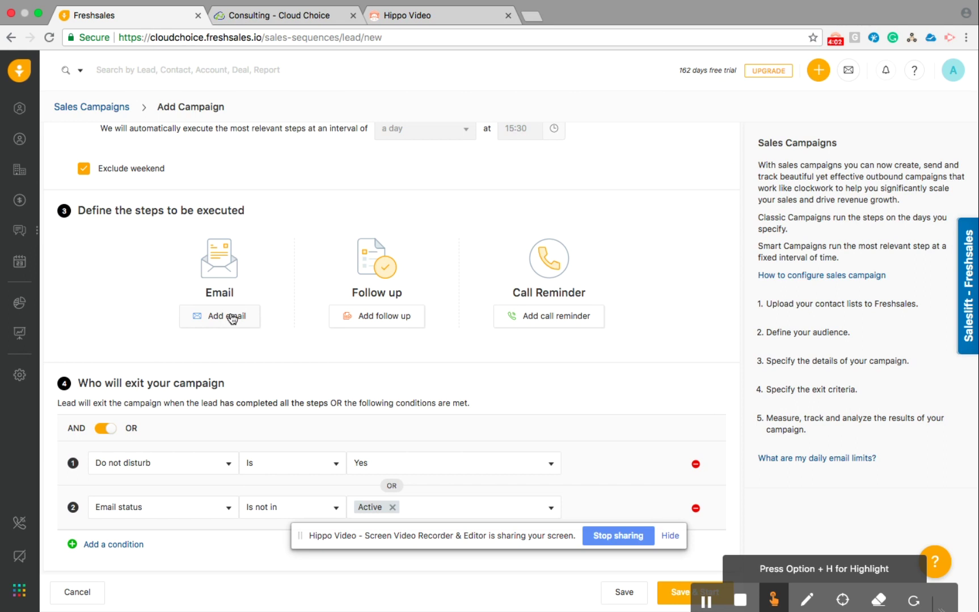
- Add a Day 1 email step using the Initial Email template and save it
{"action": "left_click", "coordinate": [231, 317]}
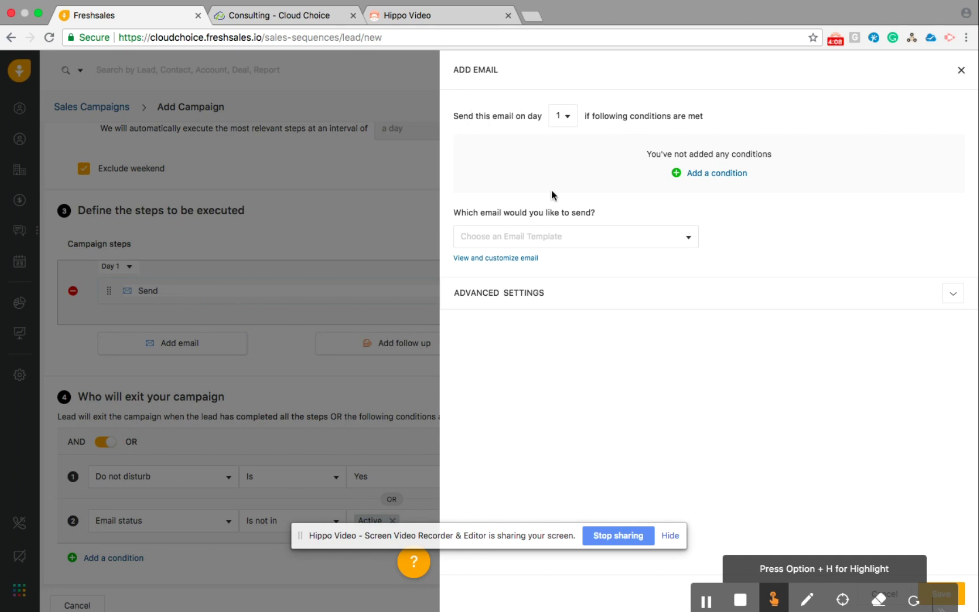
{"action": "left_click", "coordinate": [543, 244]}
{"action": "scroll", "coordinate": [513, 312], "scroll_direction": "down", "scroll_amount": 3}
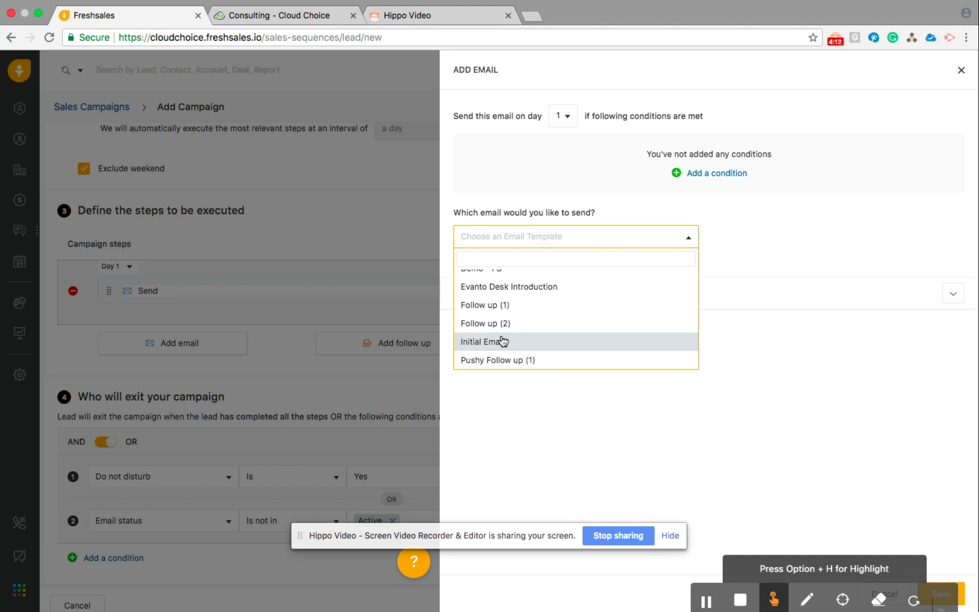
{"action": "left_click", "coordinate": [503, 340]}
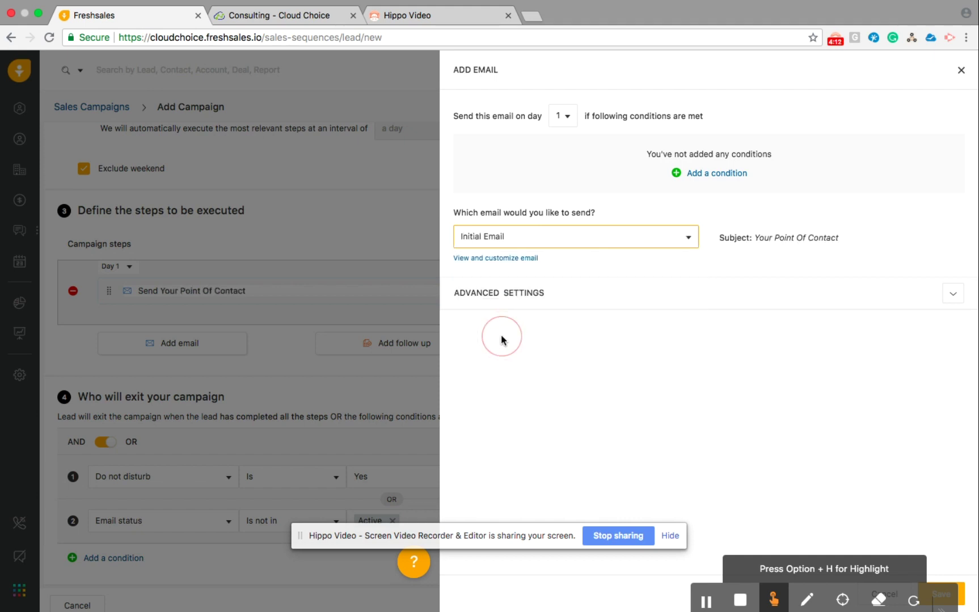
{"action": "left_click", "coordinate": [963, 596]}
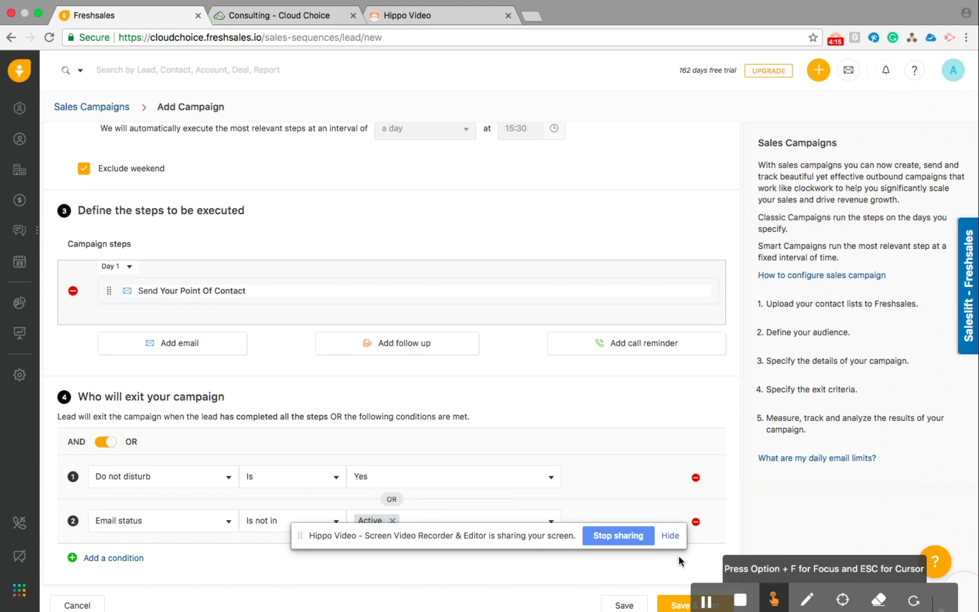
- Scroll the campaign steps and compare them against the Word flowchart
{"action": "left_click", "coordinate": [670, 536]}
{"action": "scroll", "coordinate": [265, 284], "scroll_direction": "down", "scroll_amount": 1}
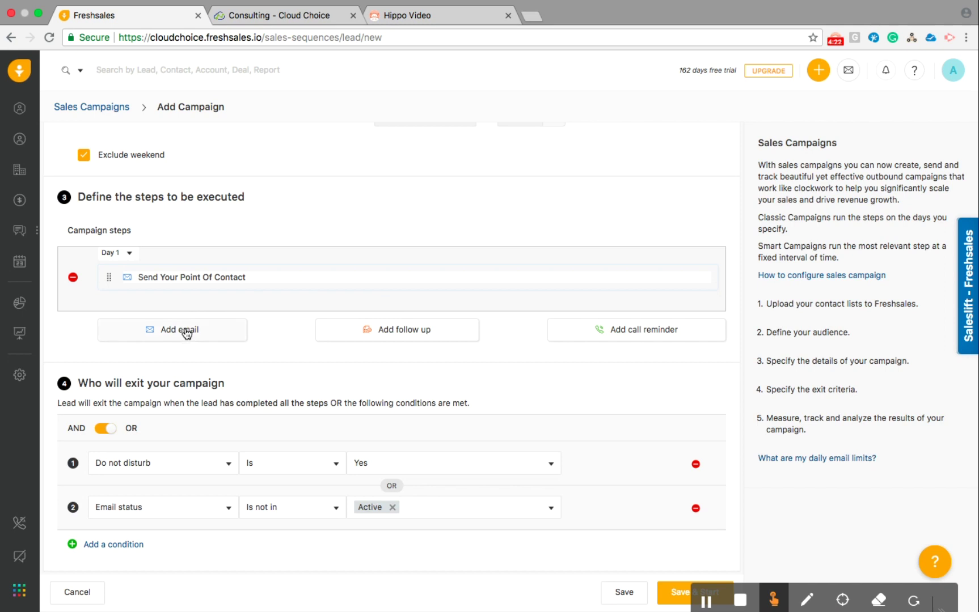
{"action": "key", "text": "ctrl+Left"}
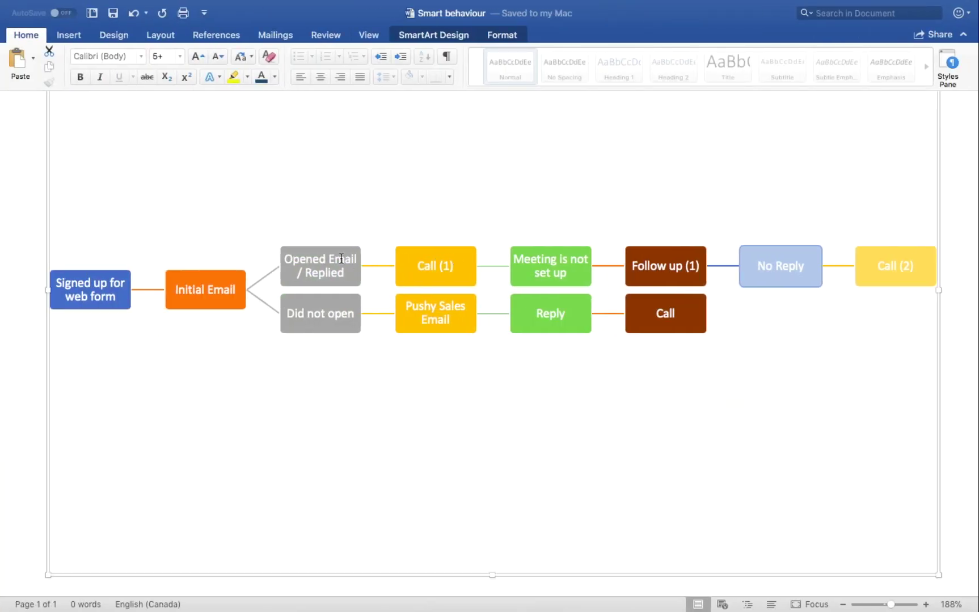
{"action": "key", "text": "ctrl+Right"}
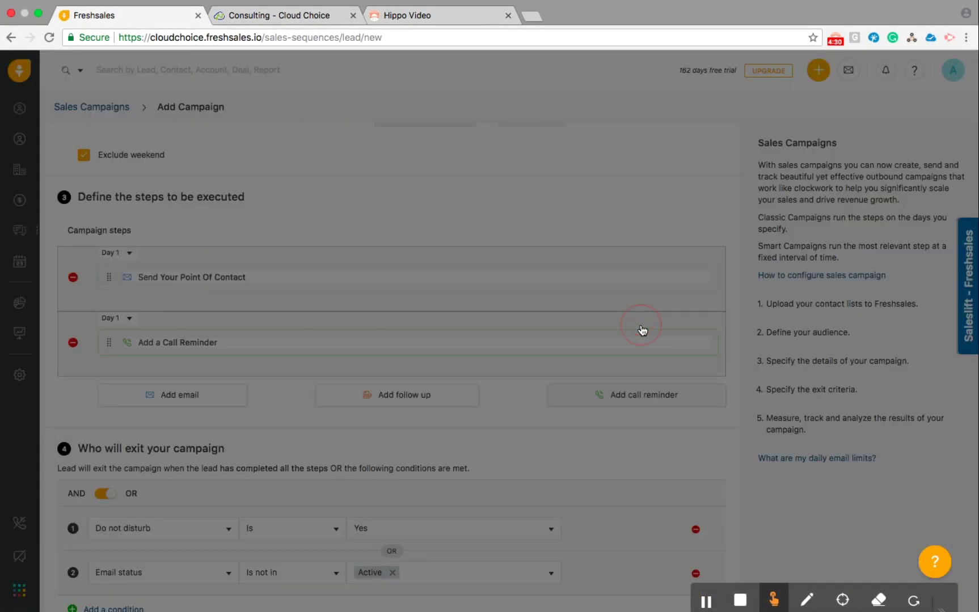
- Add a Day 3 call reminder conditioned on a reply to Initial Email - Step 1
{"action": "left_click", "coordinate": [640, 330]}
{"action": "left_click", "coordinate": [594, 117]}
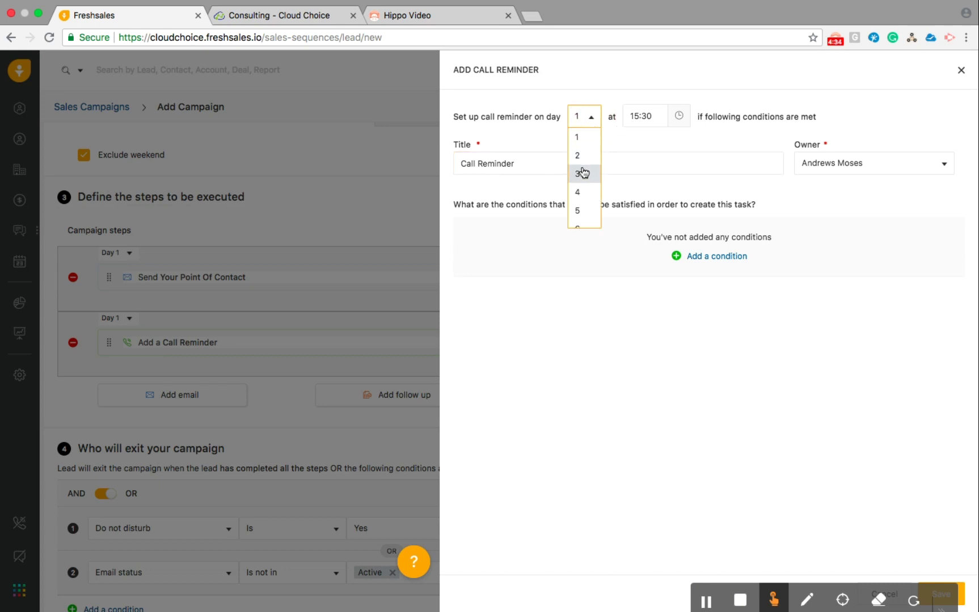
{"action": "left_click", "coordinate": [582, 173]}
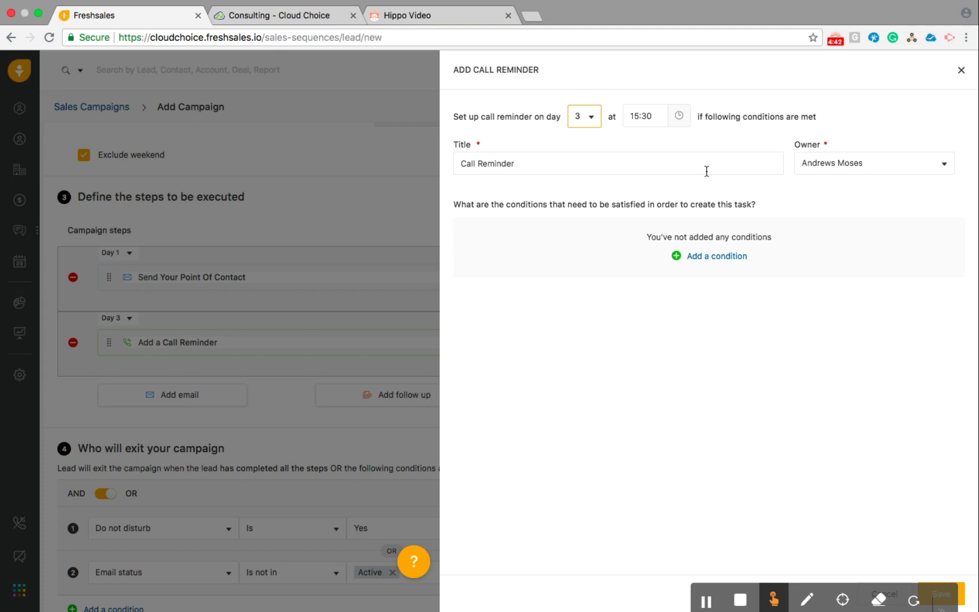
{"action": "left_click", "coordinate": [698, 256]}
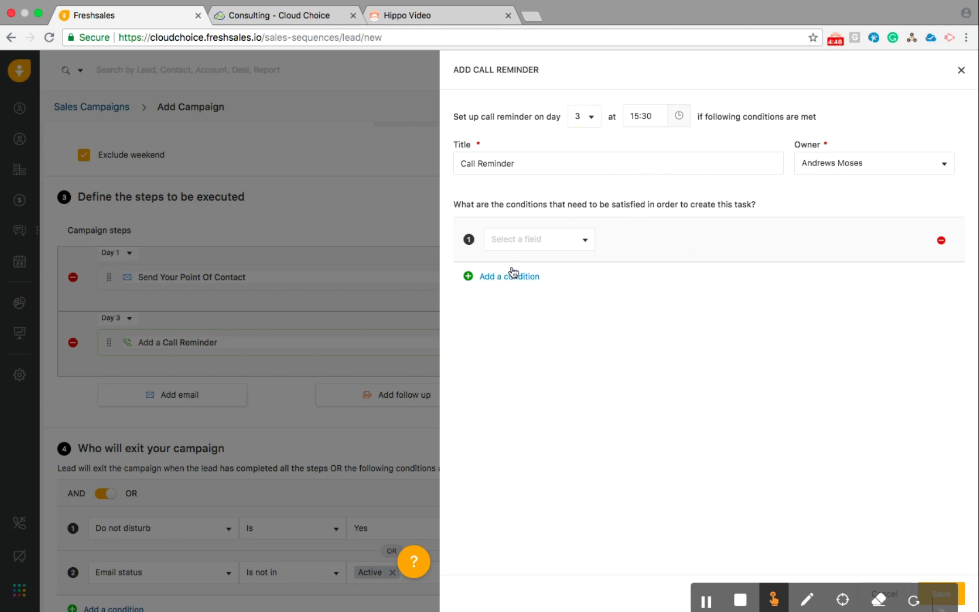
{"action": "left_click", "coordinate": [519, 165]}
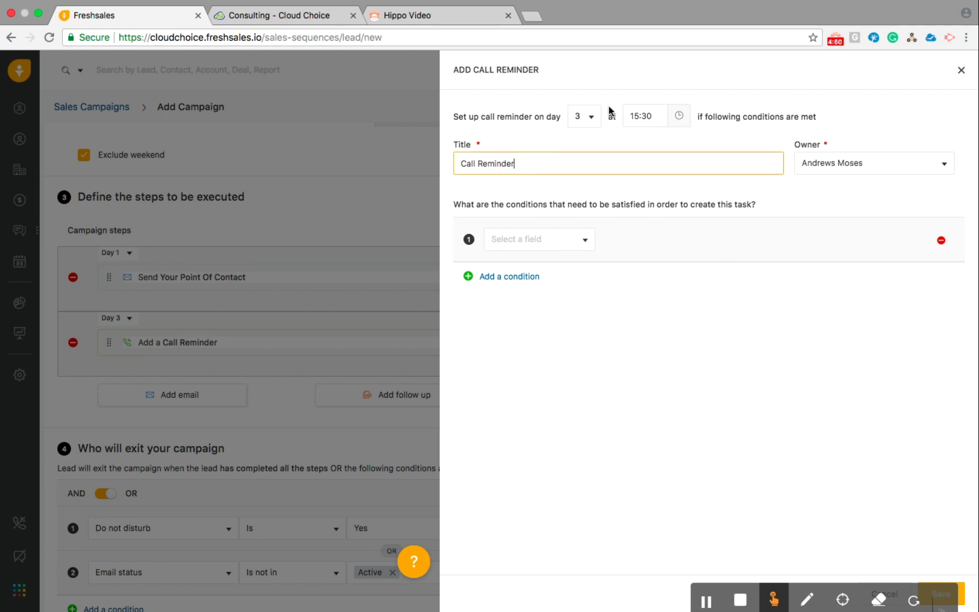
{"action": "left_click", "coordinate": [519, 241]}
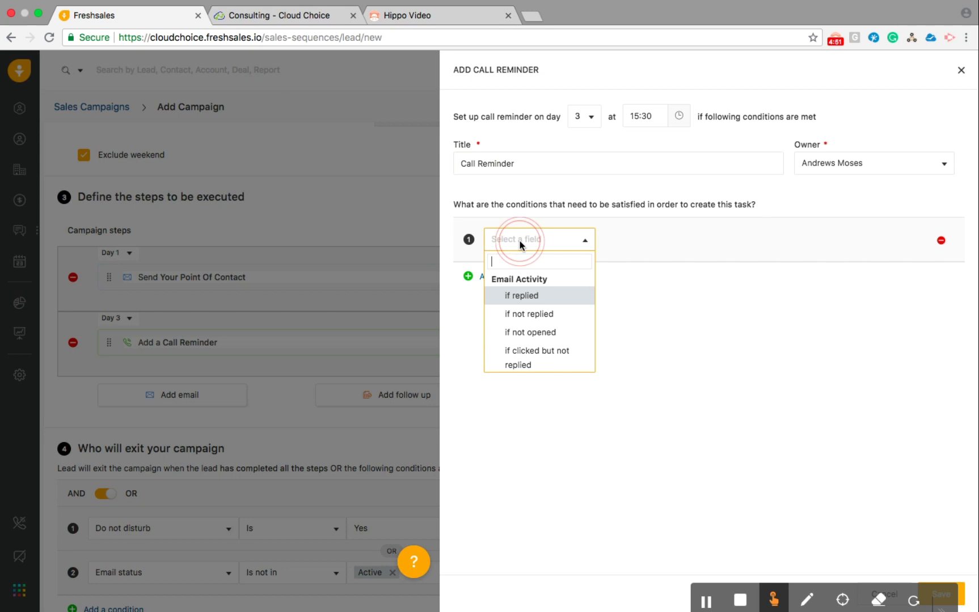
{"action": "left_click", "coordinate": [522, 296]}
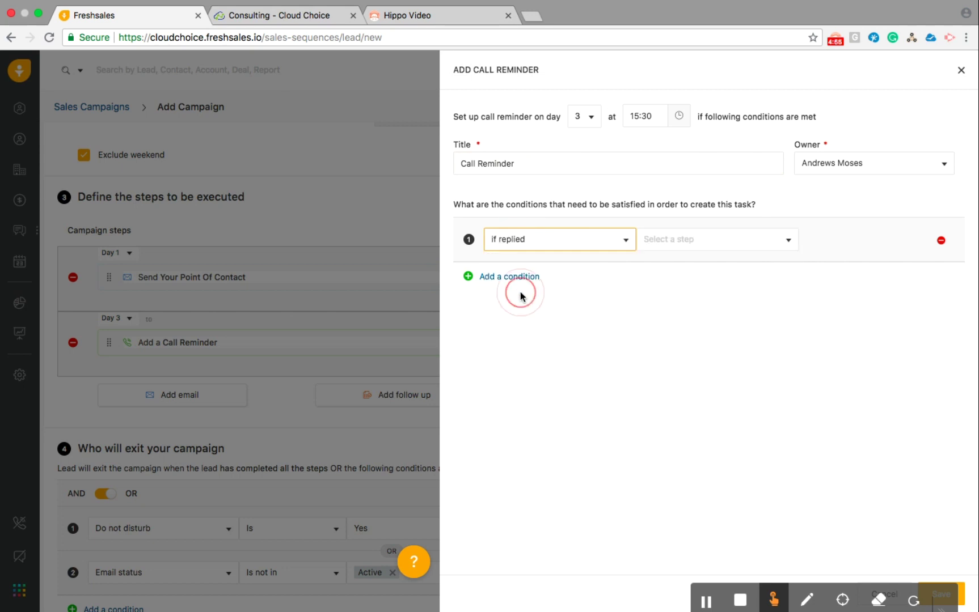
{"action": "left_click", "coordinate": [678, 244]}
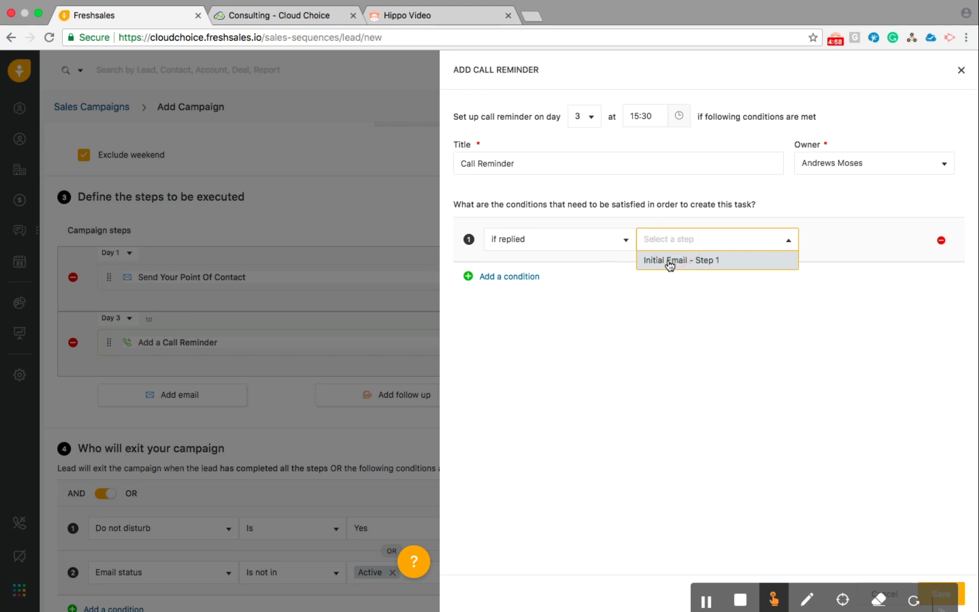
{"action": "left_click", "coordinate": [670, 262]}
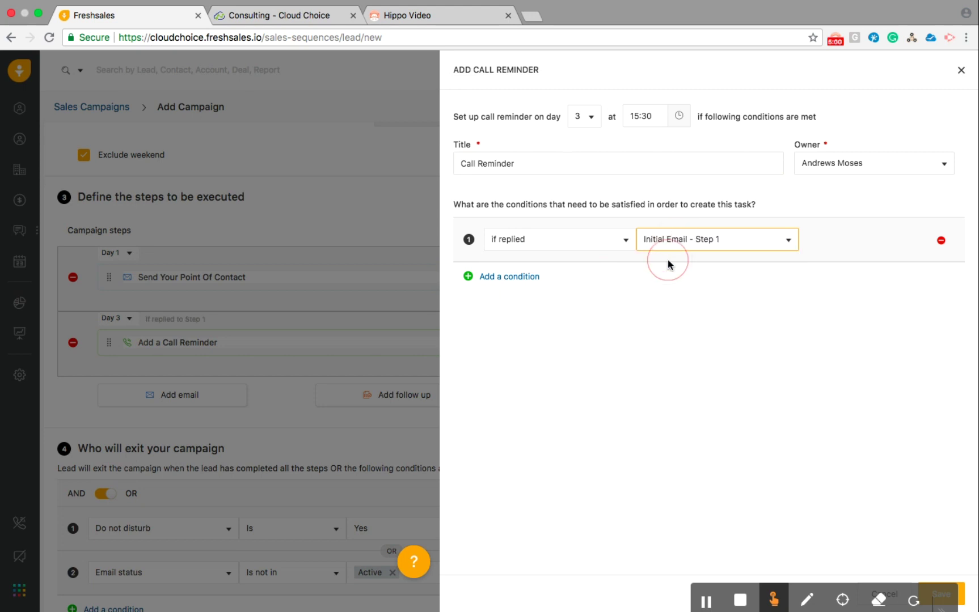
- Add a second condition, opened but not replied to Step 1, and save the reminder
{"action": "left_click", "coordinate": [516, 277]}
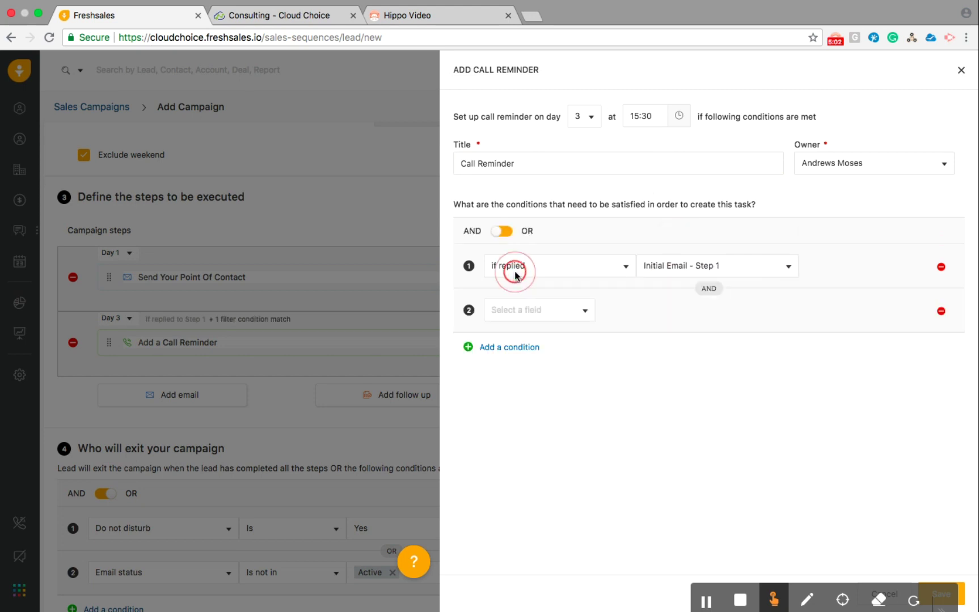
{"action": "left_click", "coordinate": [522, 310]}
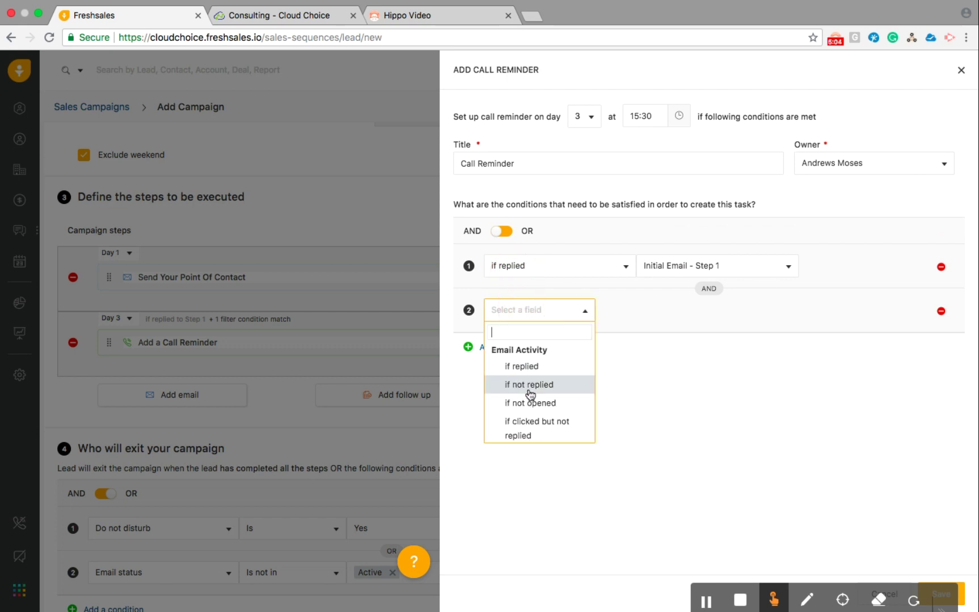
{"action": "scroll", "coordinate": [527, 414], "scroll_direction": "down", "scroll_amount": 3}
{"action": "scroll", "coordinate": [537, 363], "scroll_direction": "up", "scroll_amount": 3}
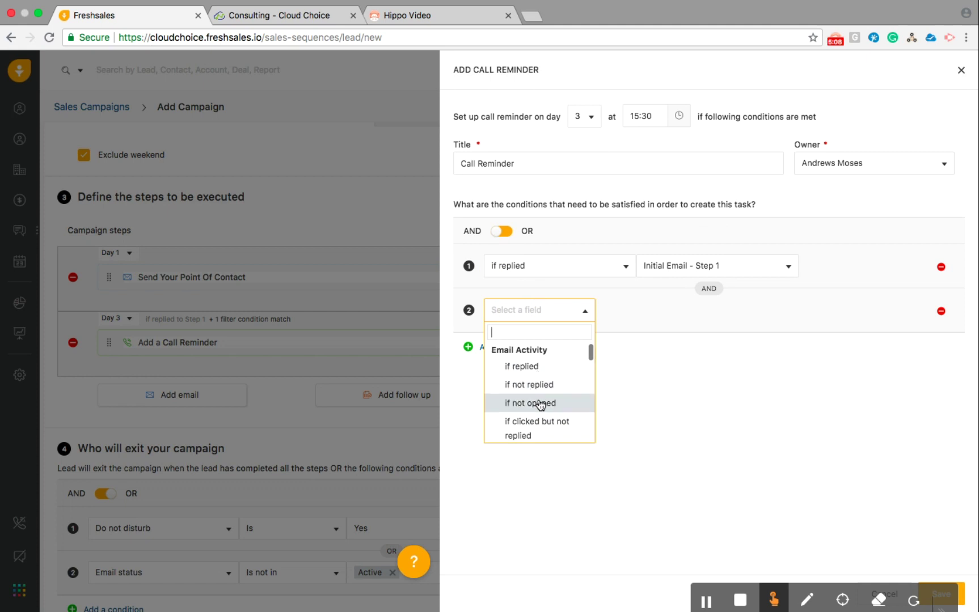
{"action": "scroll", "coordinate": [537, 397], "scroll_direction": "down", "scroll_amount": 2}
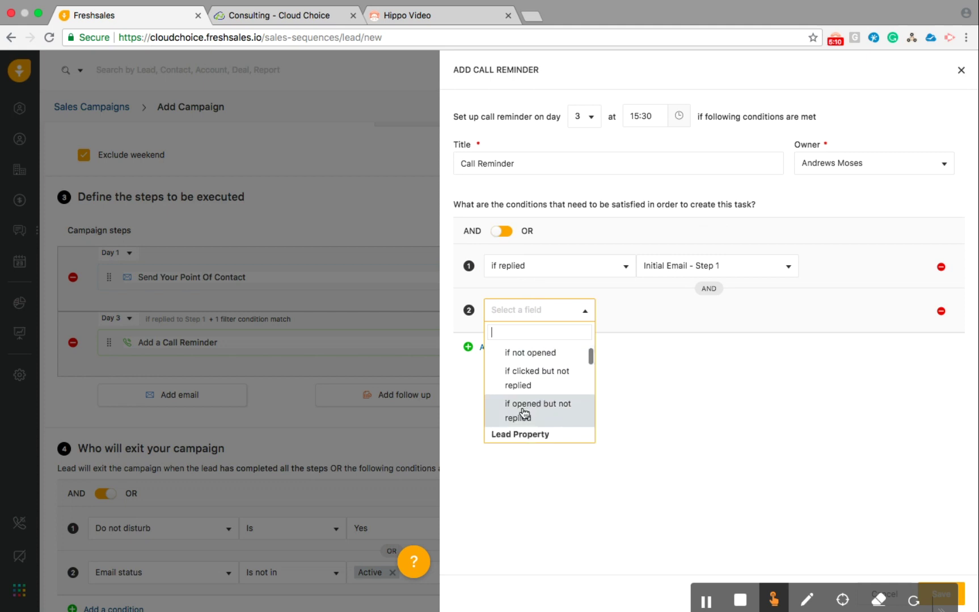
{"action": "left_click", "coordinate": [523, 412]}
{"action": "left_click", "coordinate": [689, 311]}
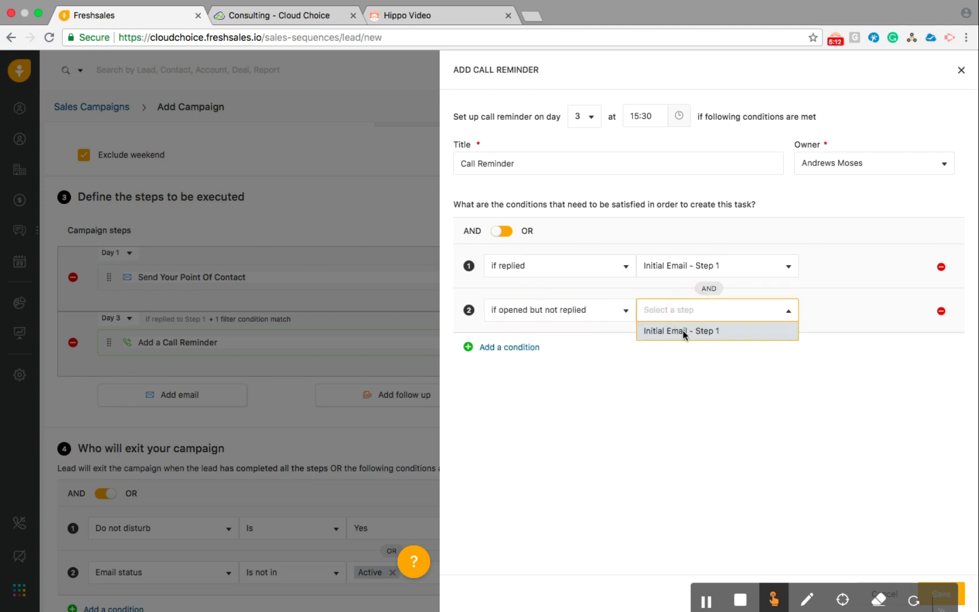
{"action": "left_click", "coordinate": [682, 333]}
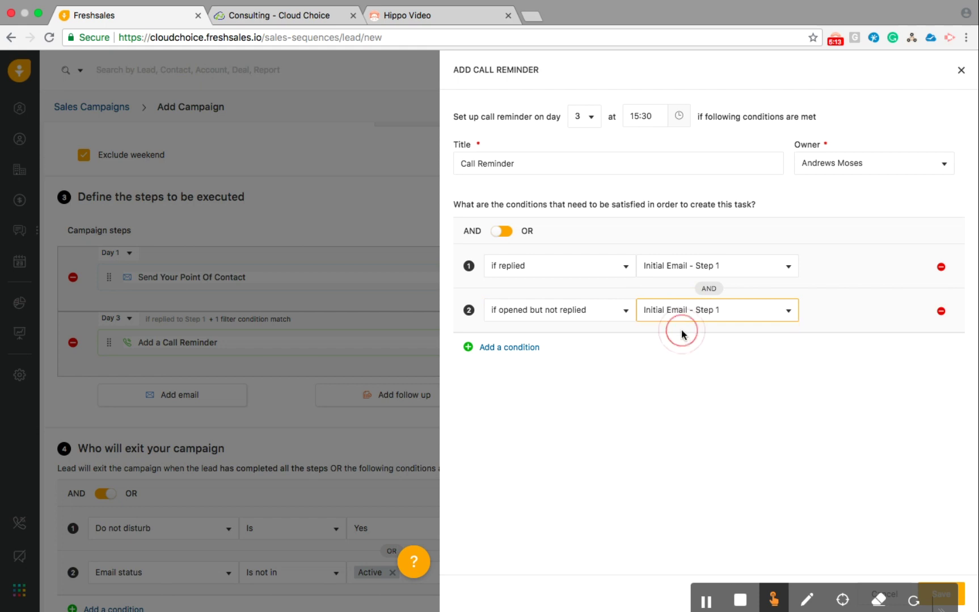
{"action": "left_click", "coordinate": [960, 598]}
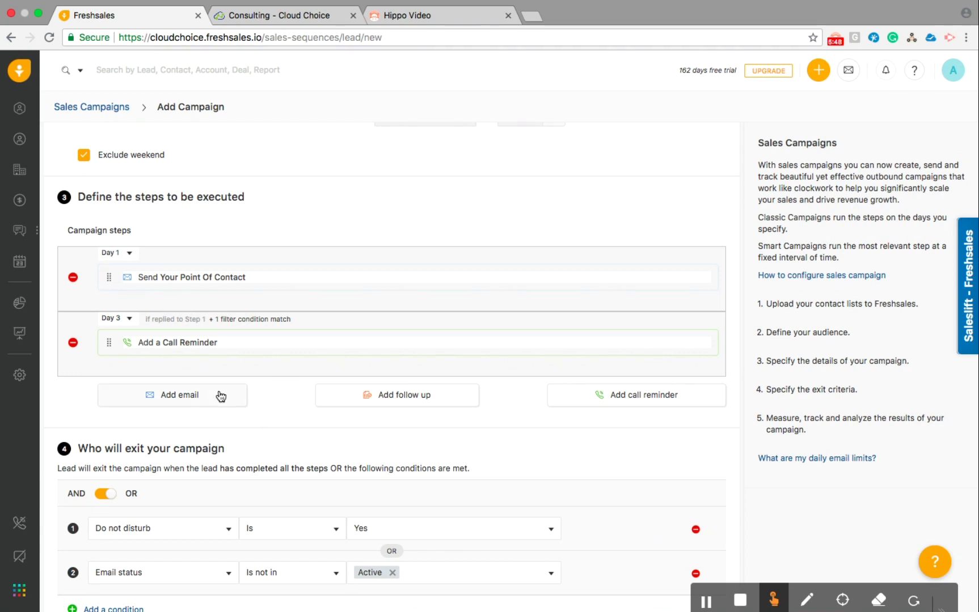
- Add a Day 5 email step with the condition Meeting Set up is No
{"action": "left_click", "coordinate": [190, 404]}
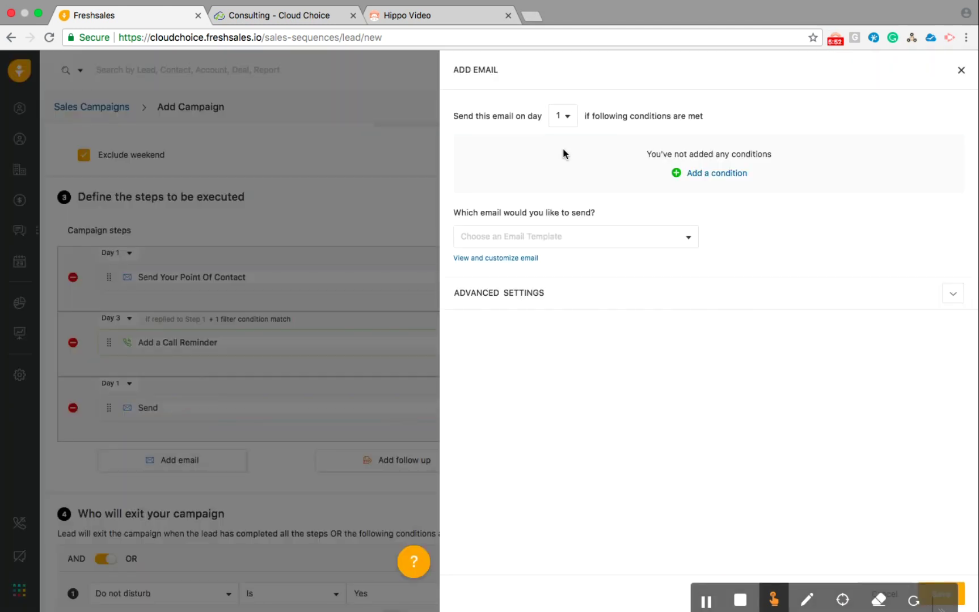
{"action": "left_click", "coordinate": [568, 119]}
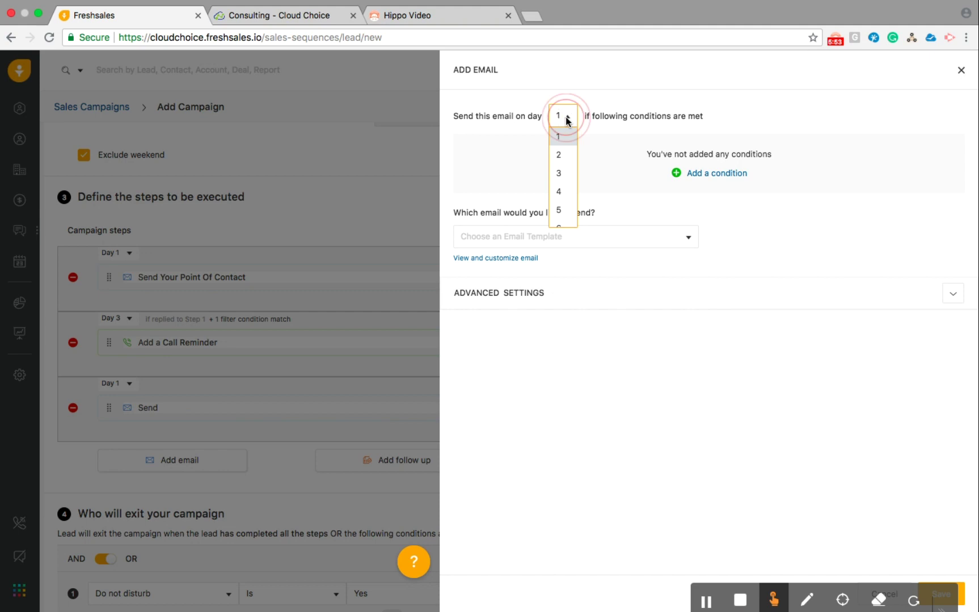
{"action": "left_click", "coordinate": [564, 208]}
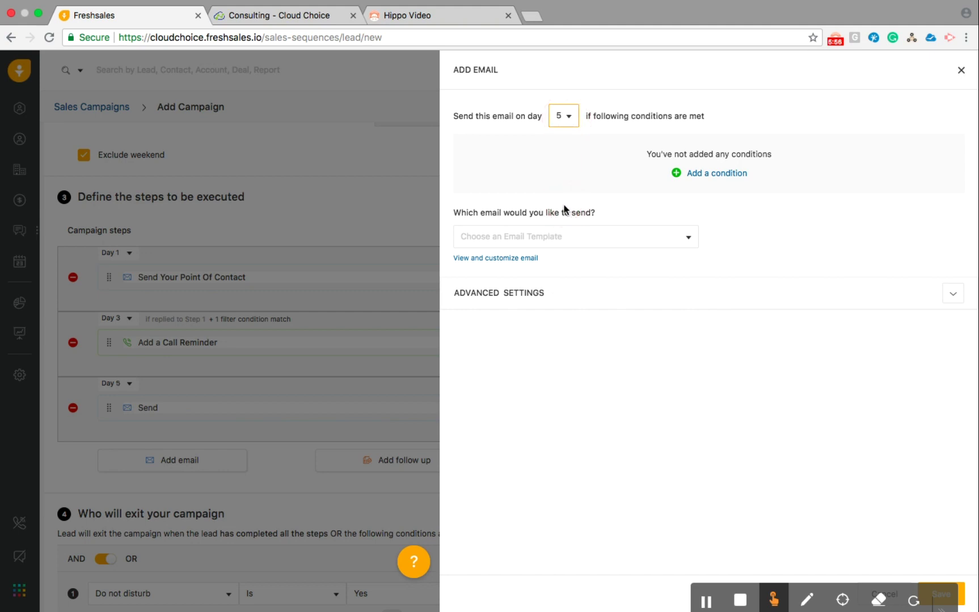
{"action": "left_click", "coordinate": [687, 174]}
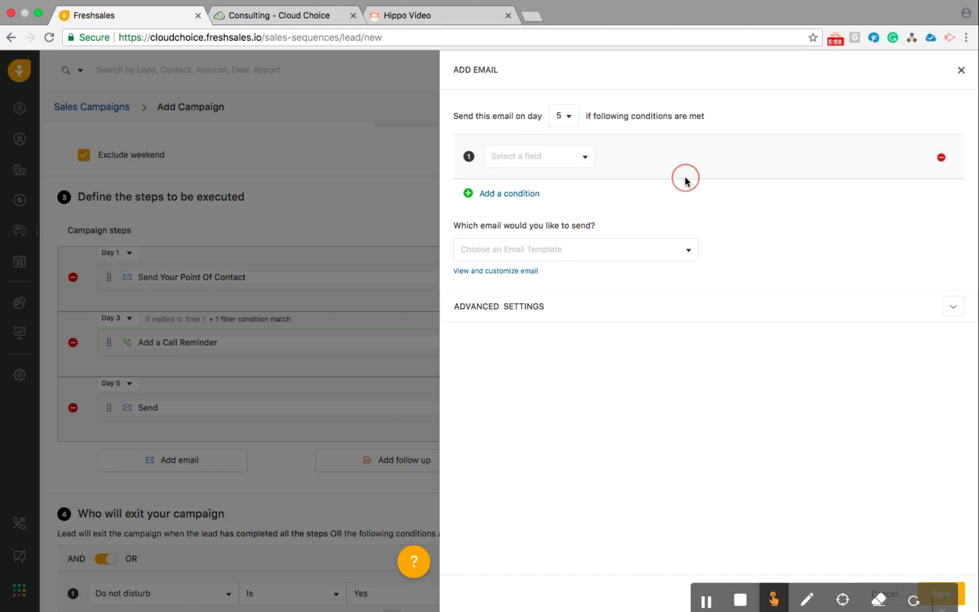
{"action": "left_click", "coordinate": [529, 151]}
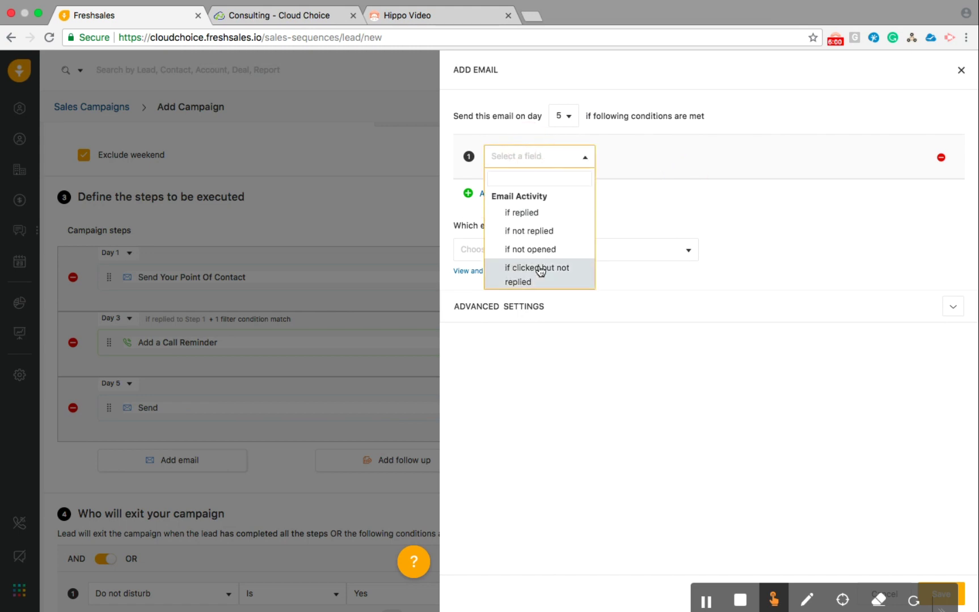
{"action": "scroll", "coordinate": [540, 271], "scroll_direction": "down", "scroll_amount": 5}
{"action": "scroll", "coordinate": [540, 271], "scroll_direction": "down", "scroll_amount": 8}
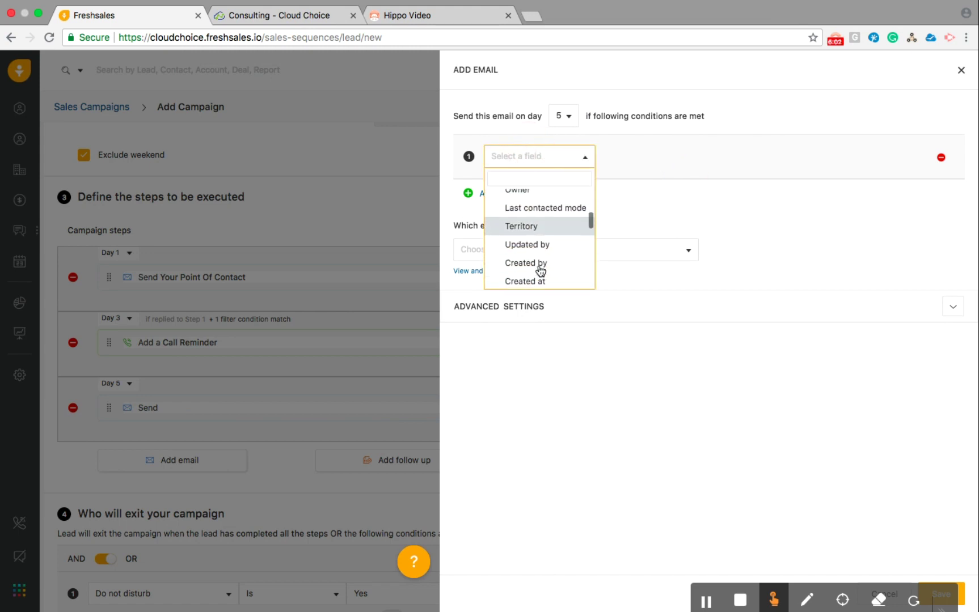
{"action": "scroll", "coordinate": [540, 271], "scroll_direction": "down", "scroll_amount": 6}
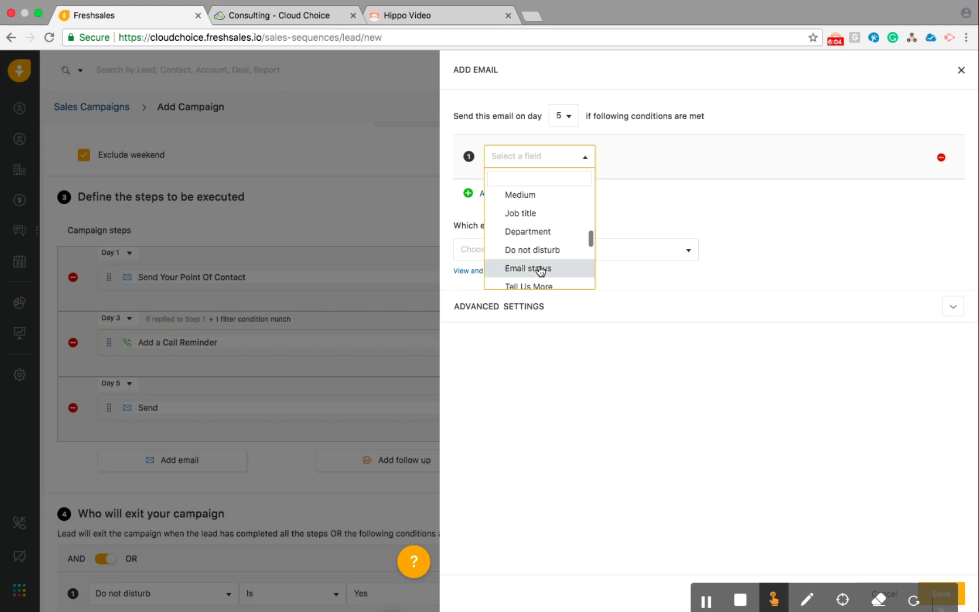
{"action": "left_click", "coordinate": [520, 185]}
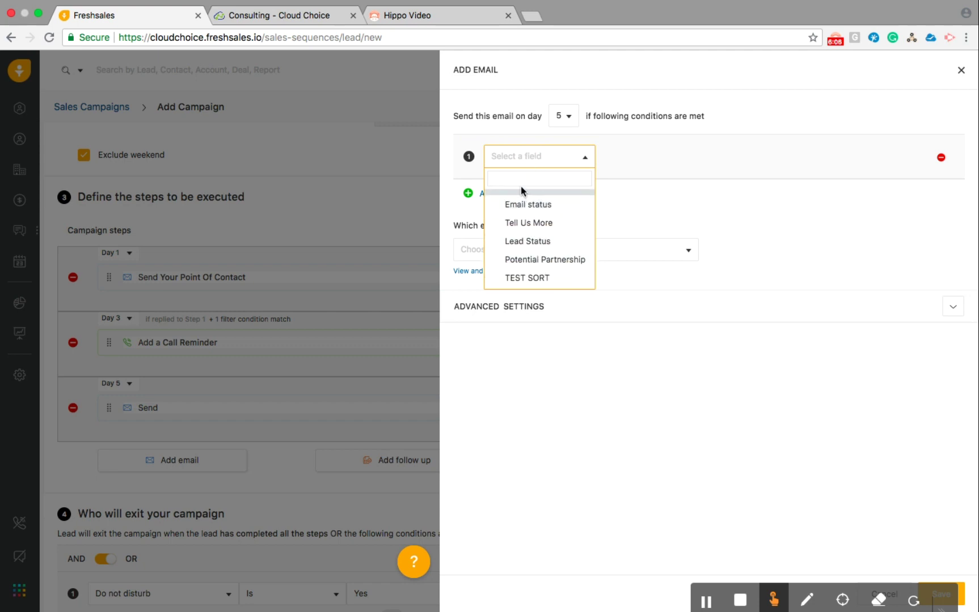
{"action": "type", "text": "meet"}
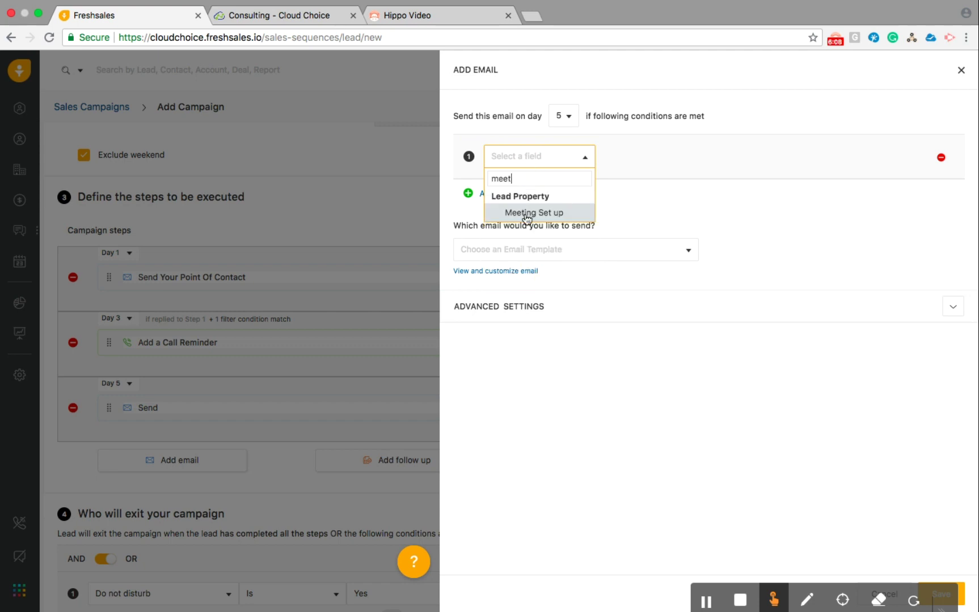
{"action": "left_click", "coordinate": [523, 212]}
{"action": "left_click", "coordinate": [700, 161]}
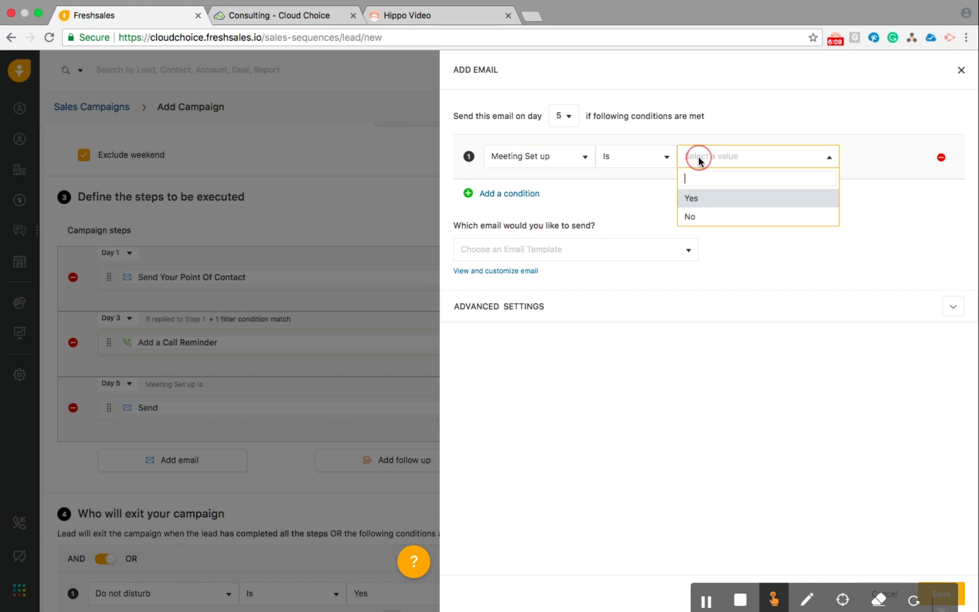
{"action": "left_click", "coordinate": [696, 216]}
- Choose the Follow up (1) template and save the email step
{"action": "left_click", "coordinate": [558, 256]}
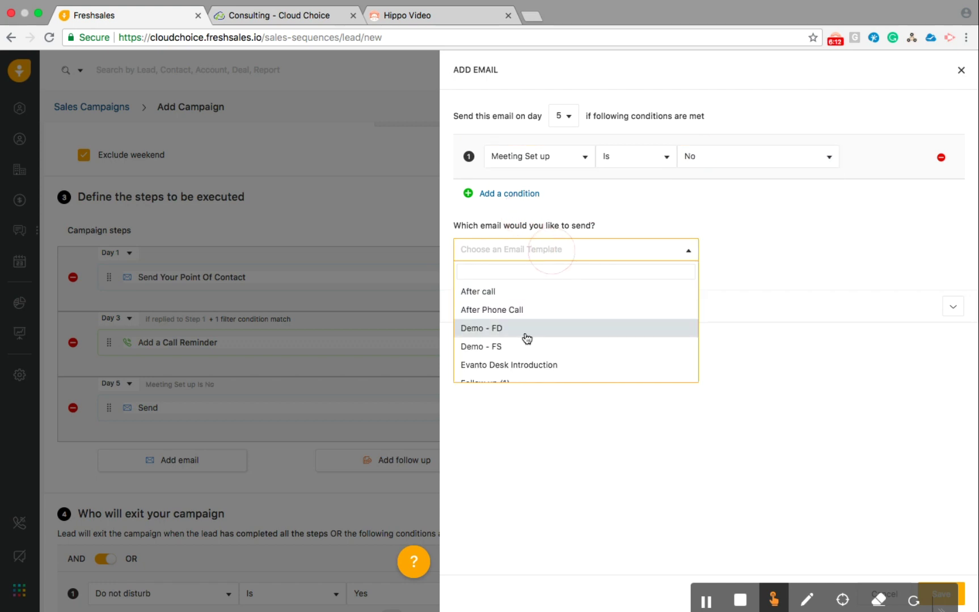
{"action": "scroll", "coordinate": [524, 339], "scroll_direction": "down", "scroll_amount": 2}
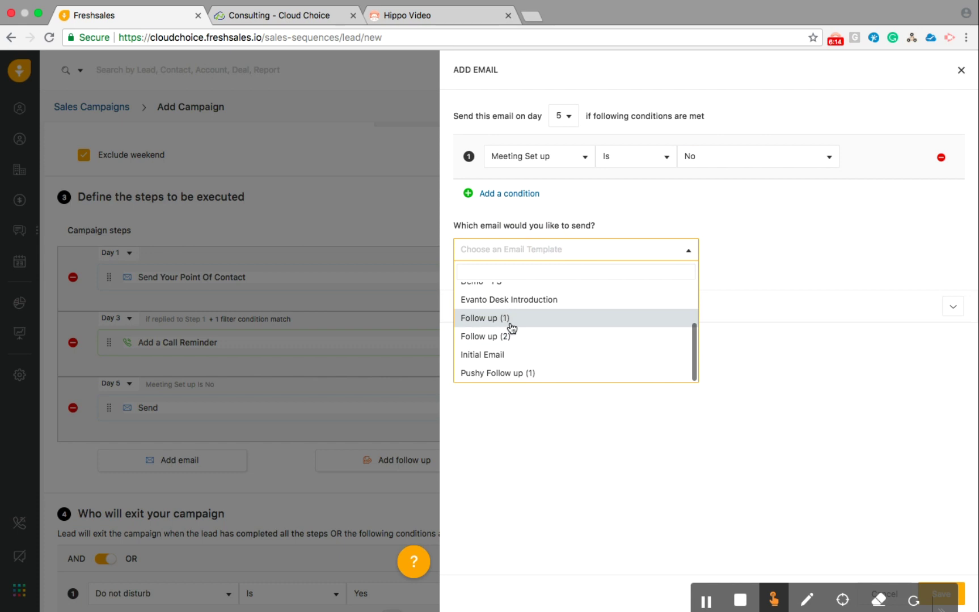
{"action": "left_click", "coordinate": [510, 322]}
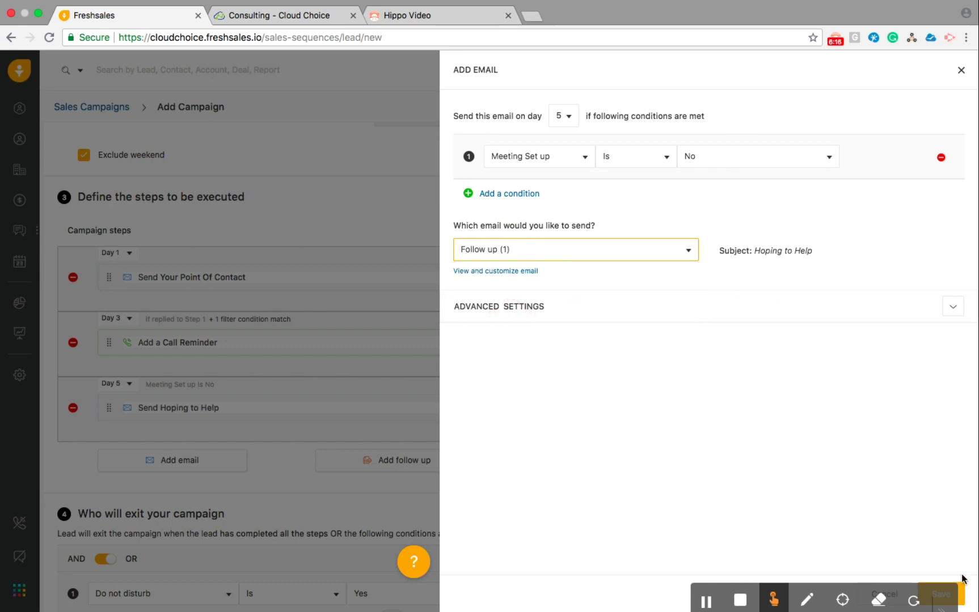
{"action": "left_click", "coordinate": [960, 592]}
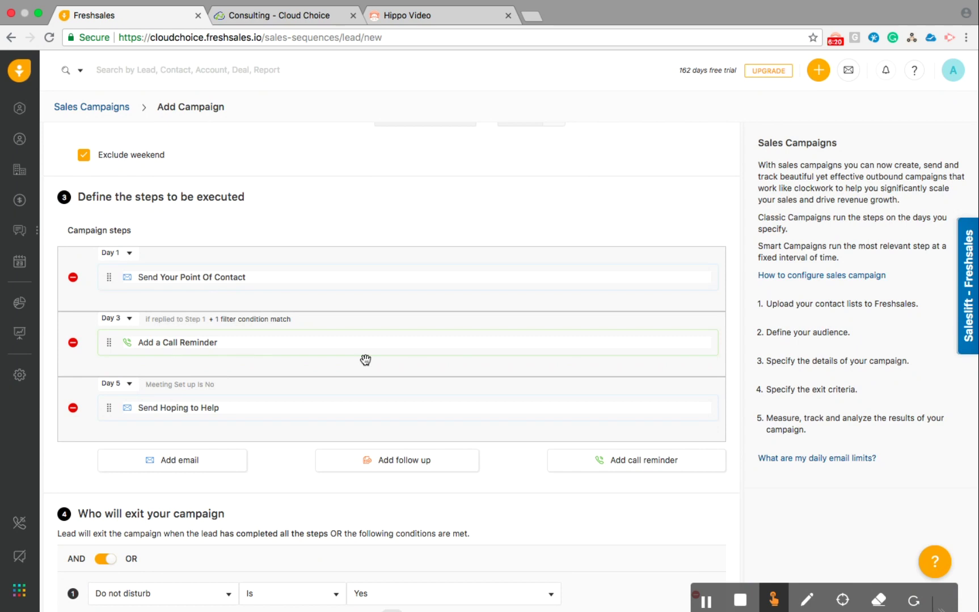
{"action": "scroll", "coordinate": [365, 360], "scroll_direction": "down", "scroll_amount": 2}
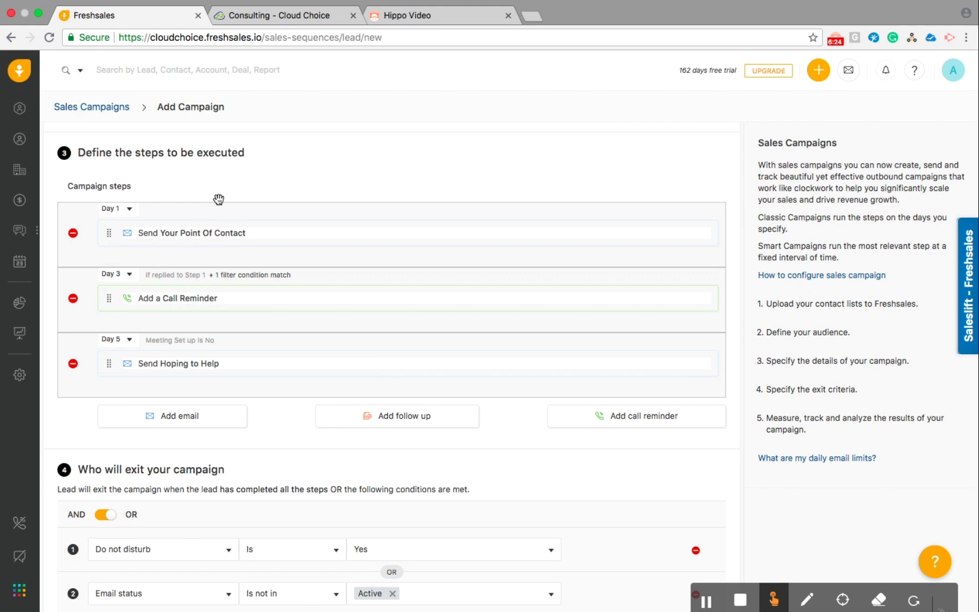
{"action": "scroll", "coordinate": [231, 383], "scroll_direction": "down", "scroll_amount": 2}
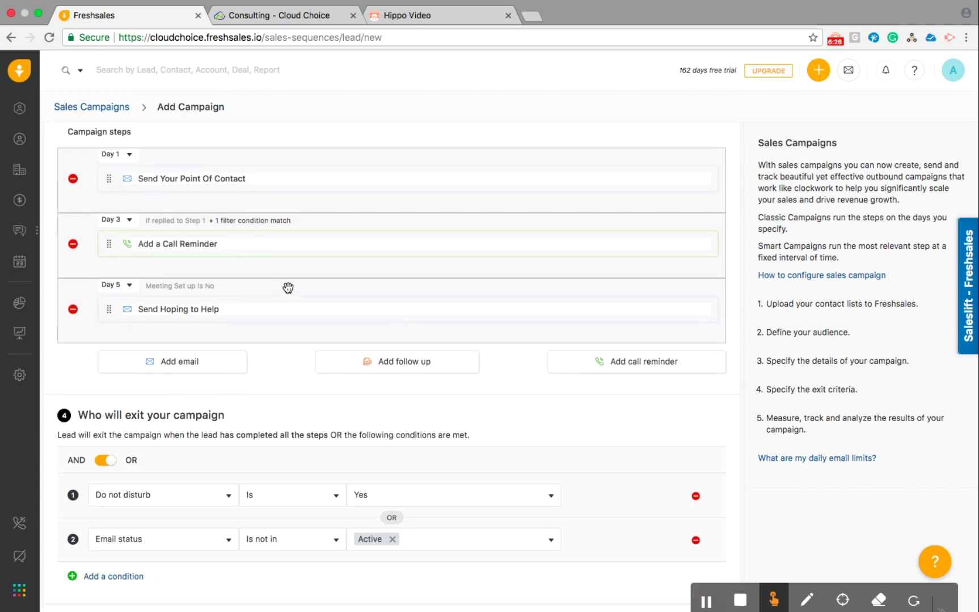
{"action": "scroll", "coordinate": [288, 287], "scroll_direction": "up", "scroll_amount": 1}
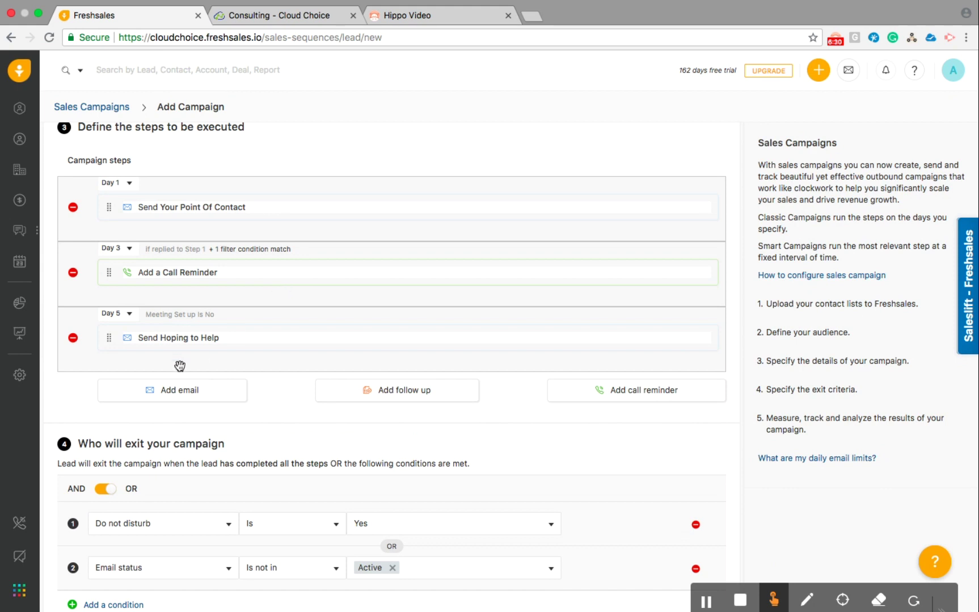
{"action": "key", "text": "ctrl+Left"}
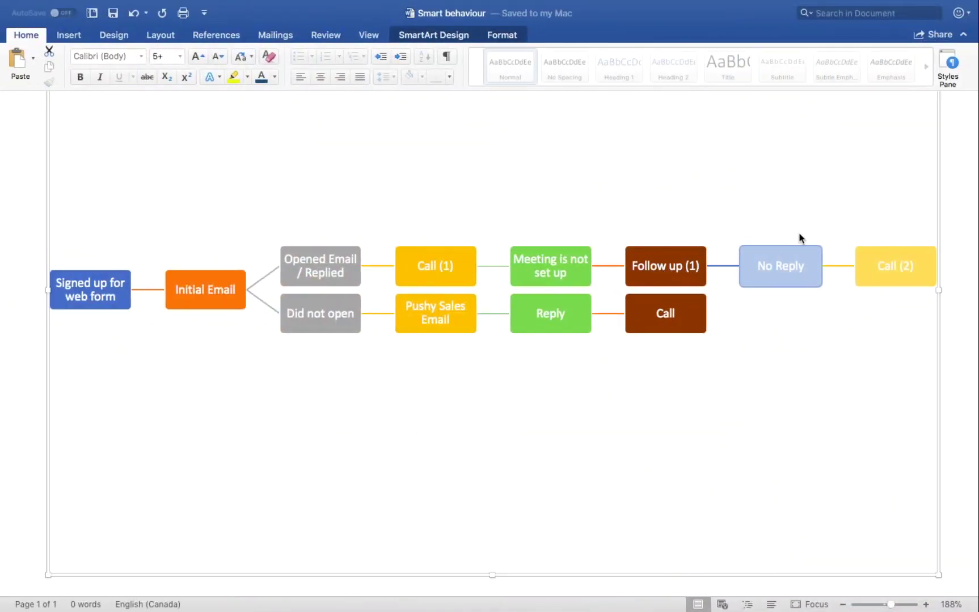
{"action": "key", "text": "ctrl+Right"}
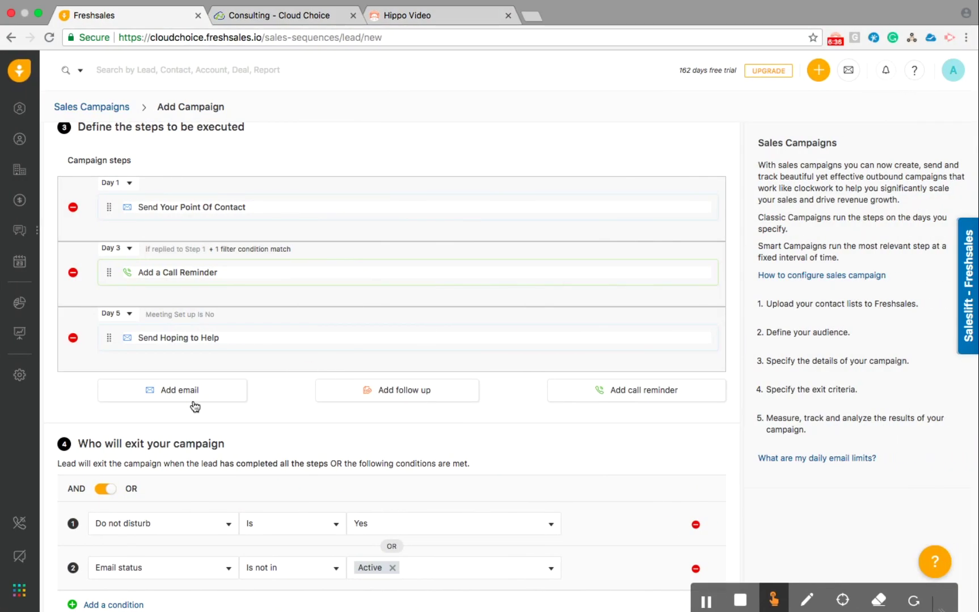
- Add a call reminder step scheduled for day 7
{"action": "left_click", "coordinate": [636, 392]}
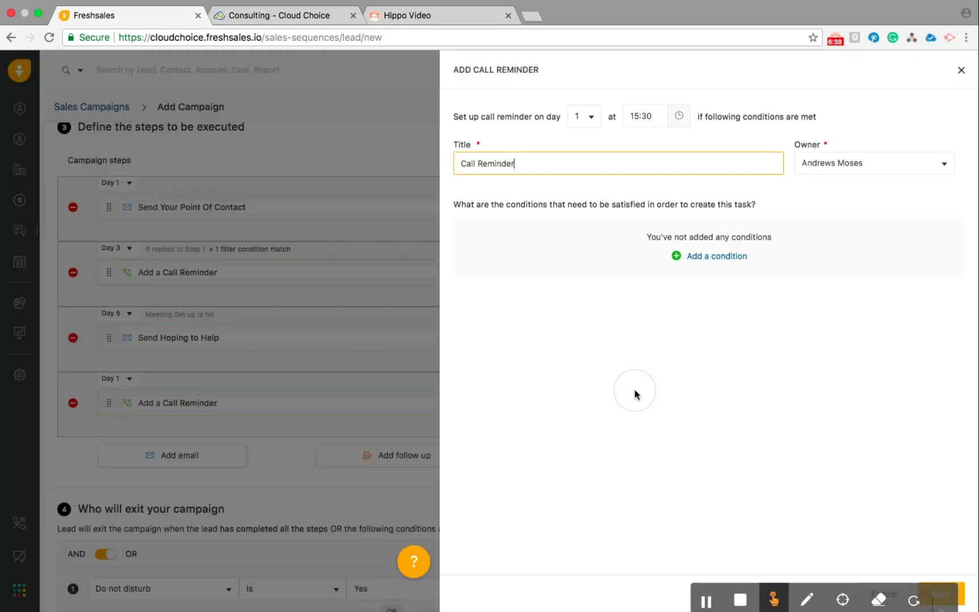
{"action": "left_click", "coordinate": [589, 119]}
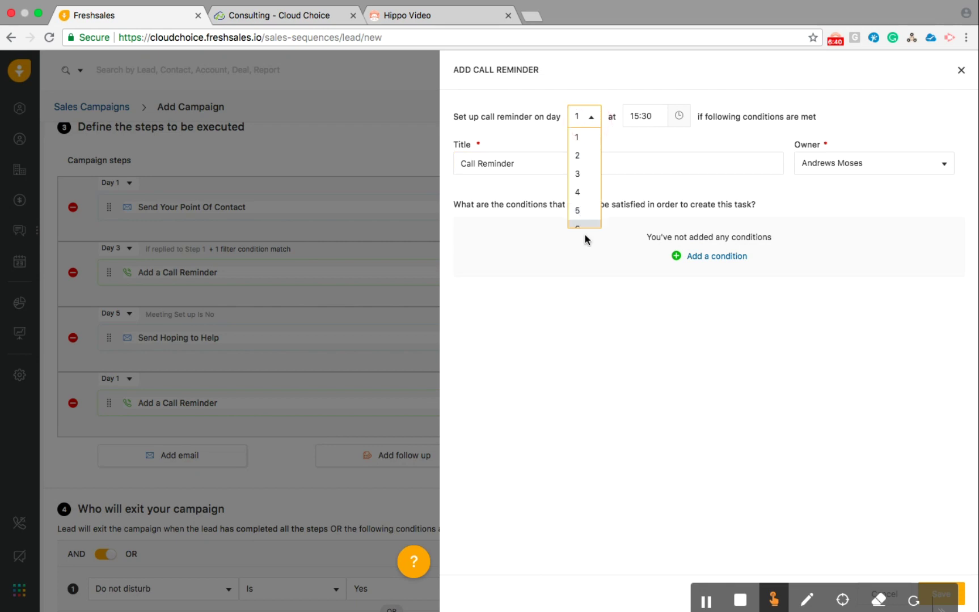
{"action": "scroll", "coordinate": [584, 221], "scroll_direction": "down", "scroll_amount": 3}
{"action": "left_click", "coordinate": [580, 175]}
{"action": "left_click", "coordinate": [581, 116]}
{"action": "scroll", "coordinate": [579, 205], "scroll_direction": "down", "scroll_amount": 15}
{"action": "scroll", "coordinate": [581, 207], "scroll_direction": "up", "scroll_amount": 7}
{"action": "scroll", "coordinate": [581, 207], "scroll_direction": "up", "scroll_amount": 10}
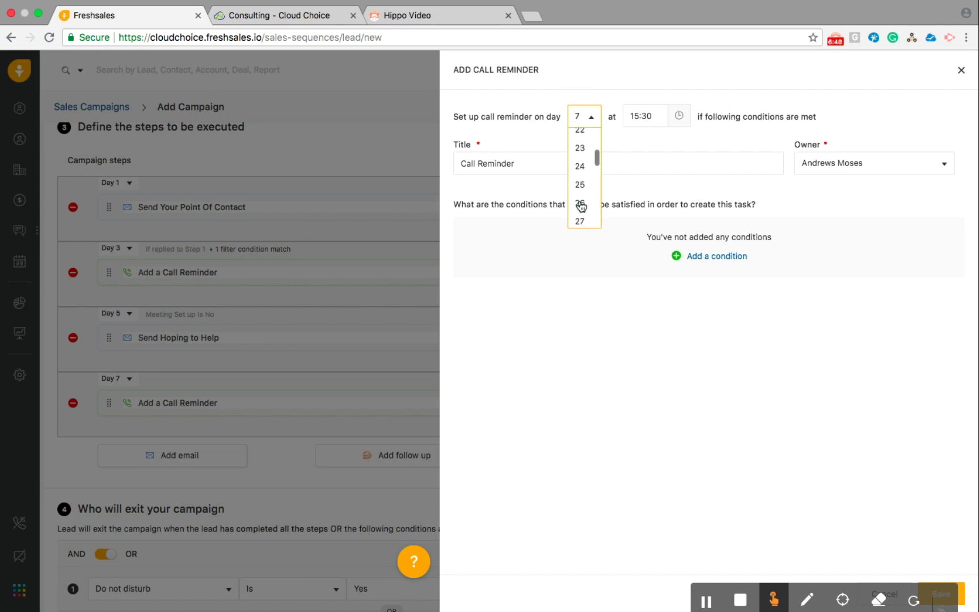
{"action": "scroll", "coordinate": [581, 207], "scroll_direction": "up", "scroll_amount": 6}
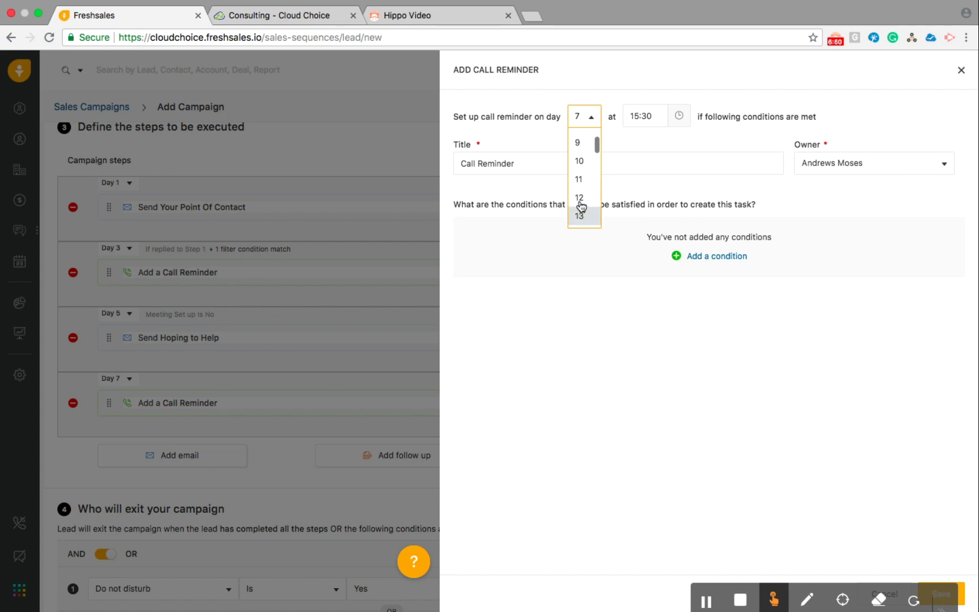
{"action": "scroll", "coordinate": [581, 187], "scroll_direction": "up", "scroll_amount": 1}
{"action": "scroll", "coordinate": [581, 188], "scroll_direction": "down", "scroll_amount": 1}
{"action": "left_click", "coordinate": [580, 191]}
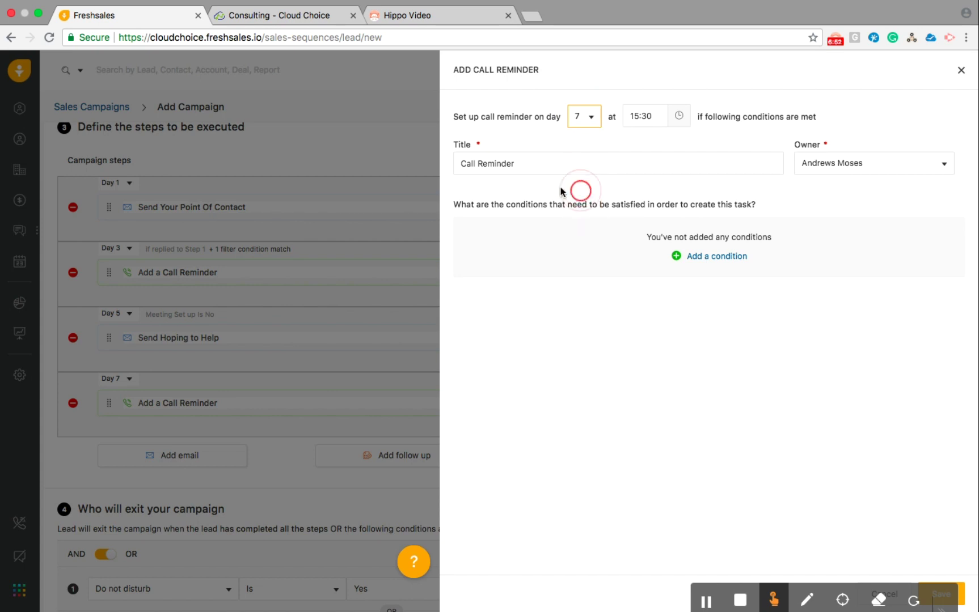
- Condition the reminder on no reply to Follow up (1) - Step 3
{"action": "left_click", "coordinate": [709, 258]}
{"action": "left_click", "coordinate": [530, 240]}
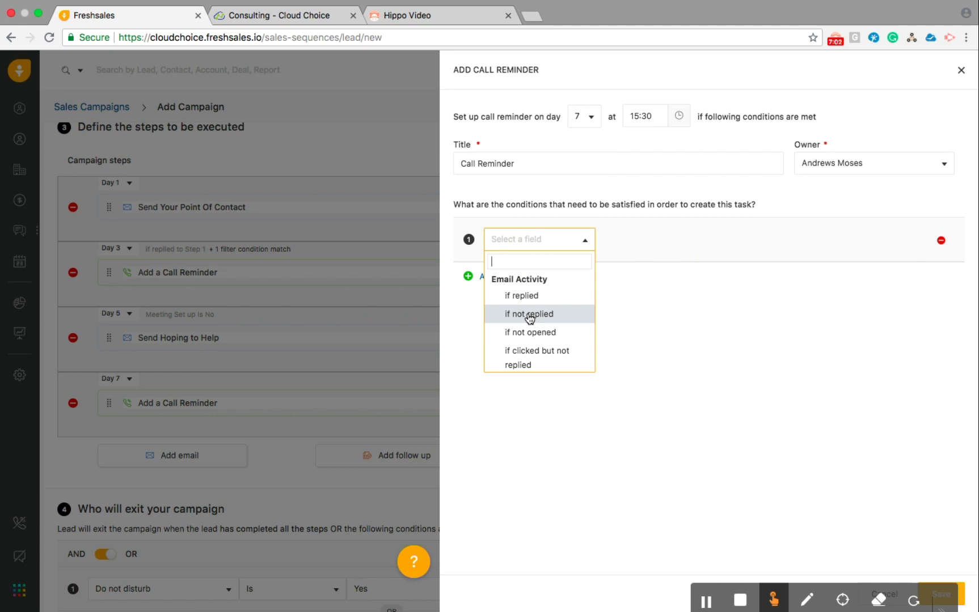
{"action": "scroll", "coordinate": [531, 335], "scroll_direction": "down", "scroll_amount": 3}
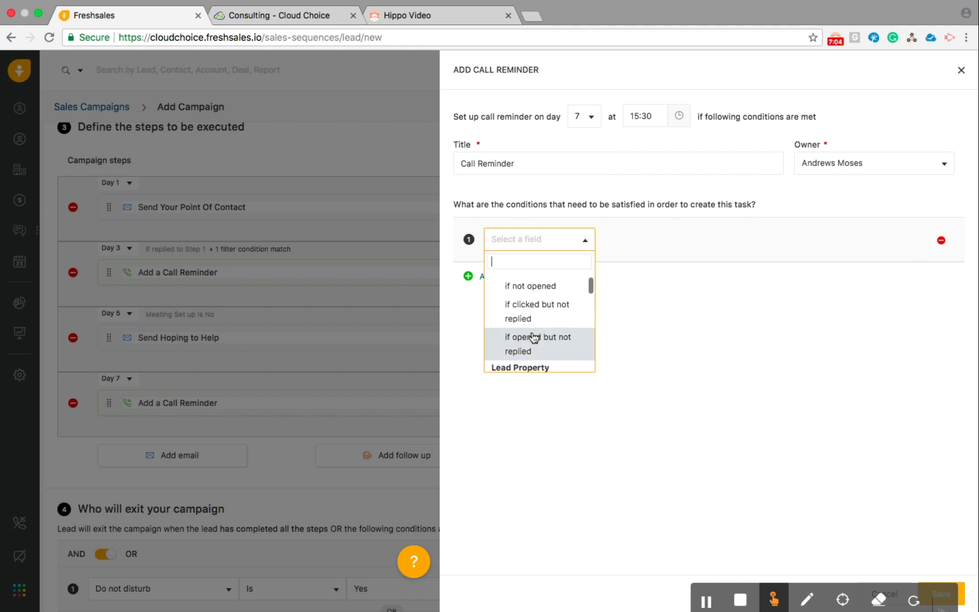
{"action": "scroll", "coordinate": [533, 335], "scroll_direction": "up", "scroll_amount": 3}
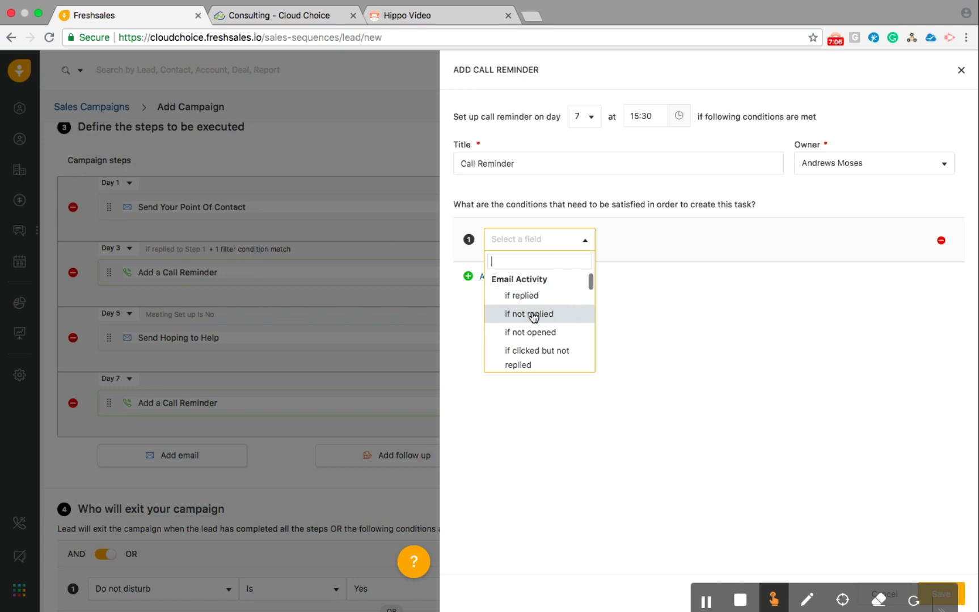
{"action": "left_click", "coordinate": [533, 315]}
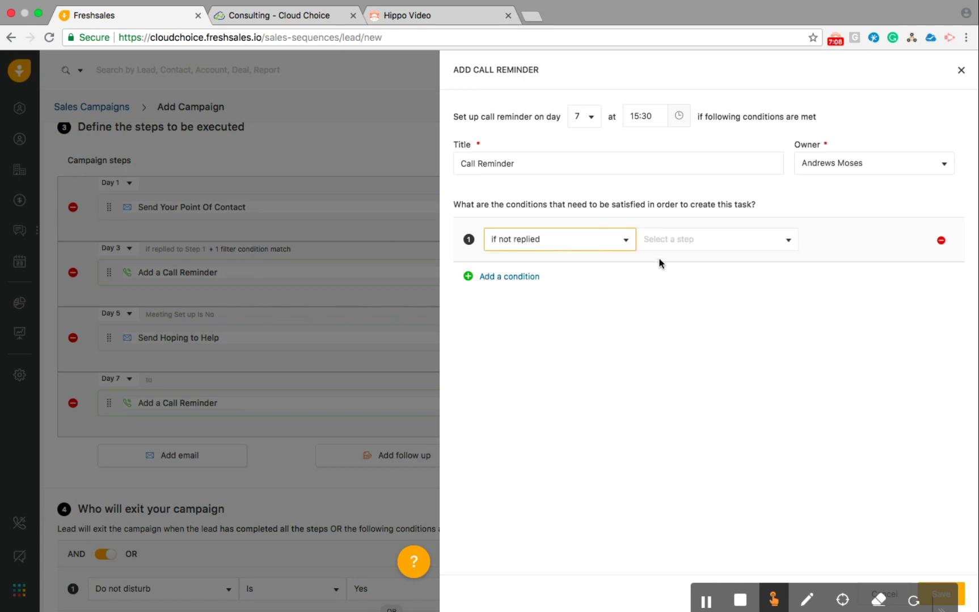
{"action": "left_click", "coordinate": [690, 242]}
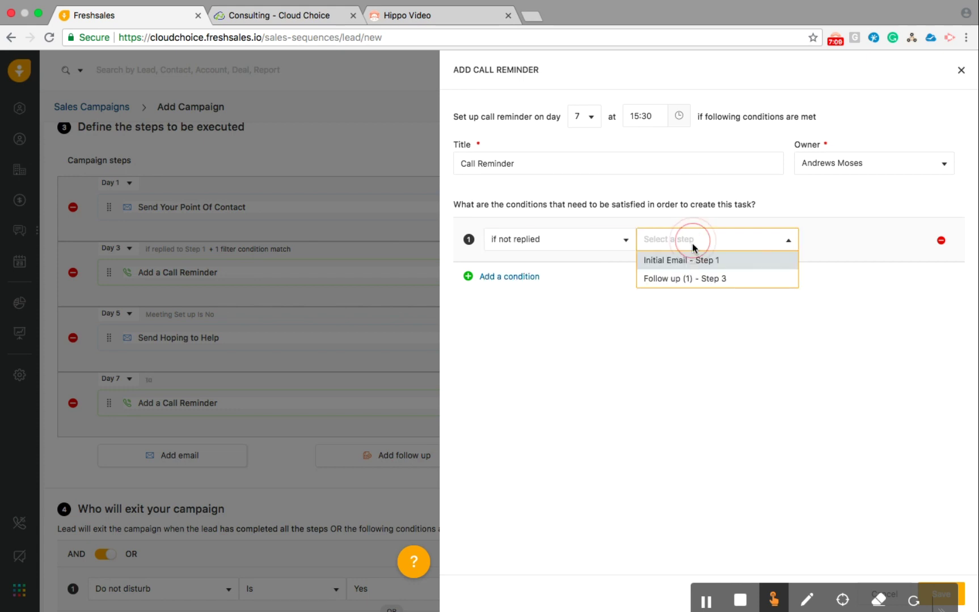
{"action": "left_click", "coordinate": [688, 278]}
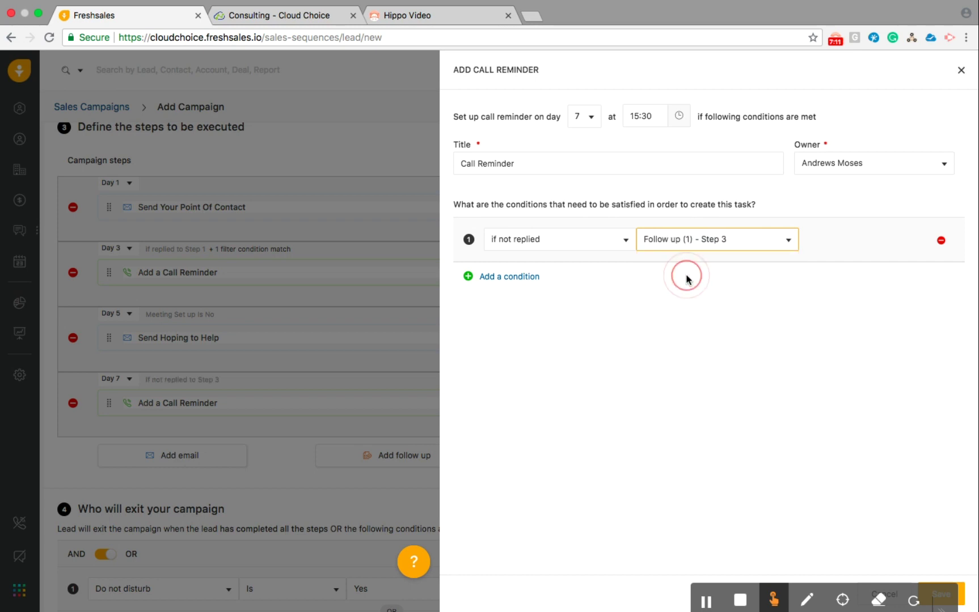
- Prefix the reminder title with 'Final' and save the step
{"action": "left_click", "coordinate": [520, 164]}
{"action": "left_click", "coordinate": [460, 164]}
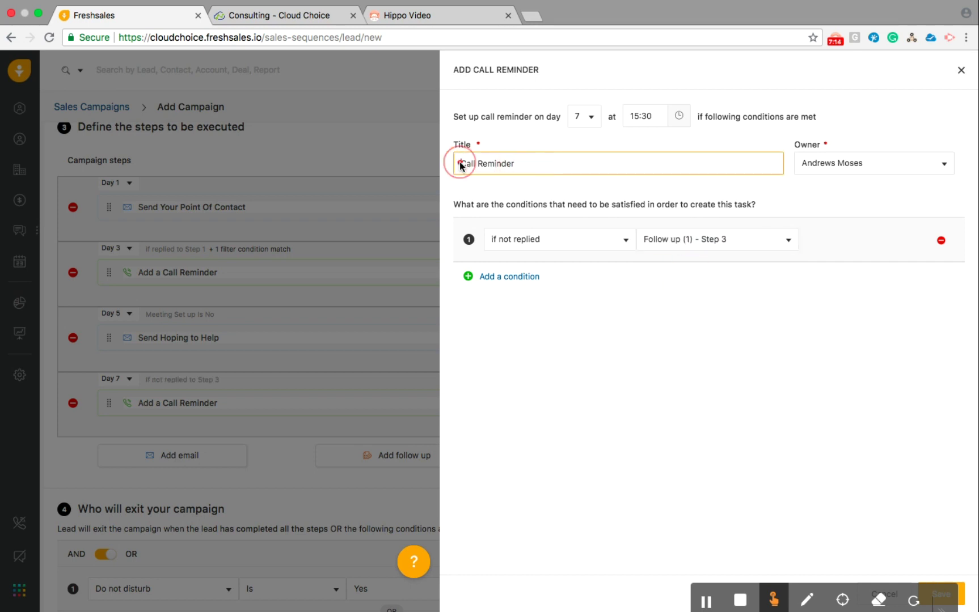
{"action": "type", "text": "Final"}
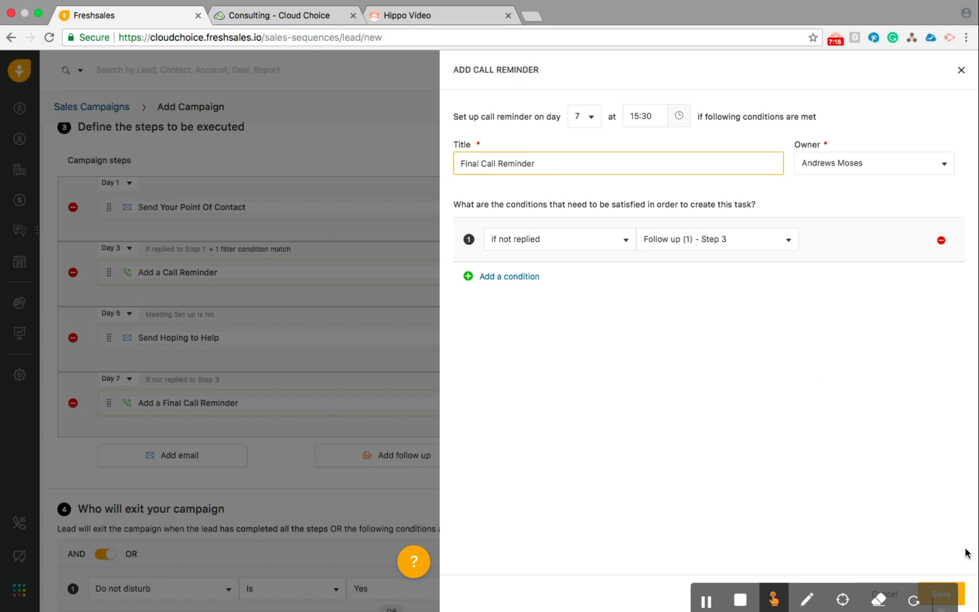
{"action": "left_click", "coordinate": [941, 595]}
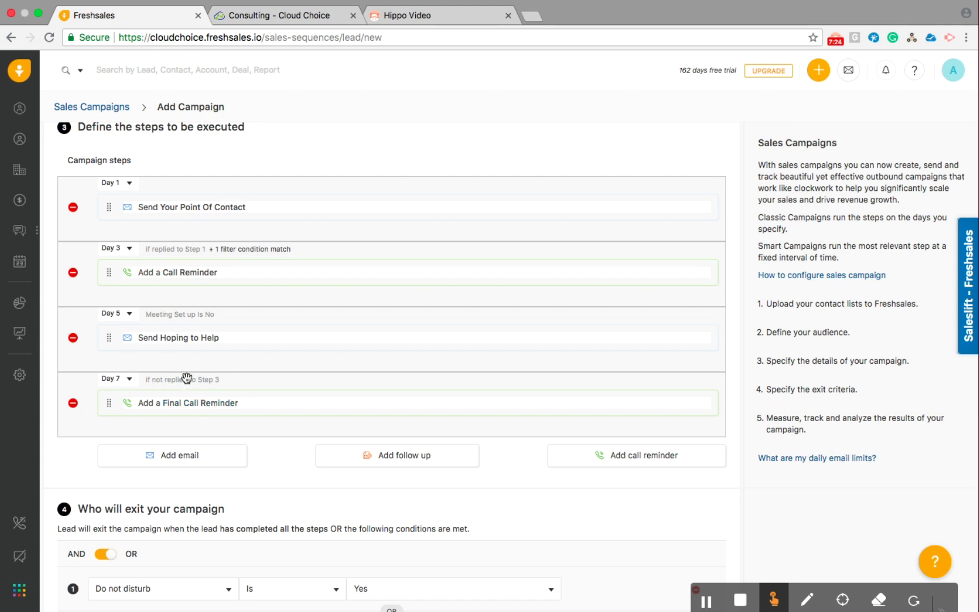
- Check the Word flowchart twice, then start a fifth email step in the Freshsales campaign
{"action": "key", "text": "ctrl+Left"}
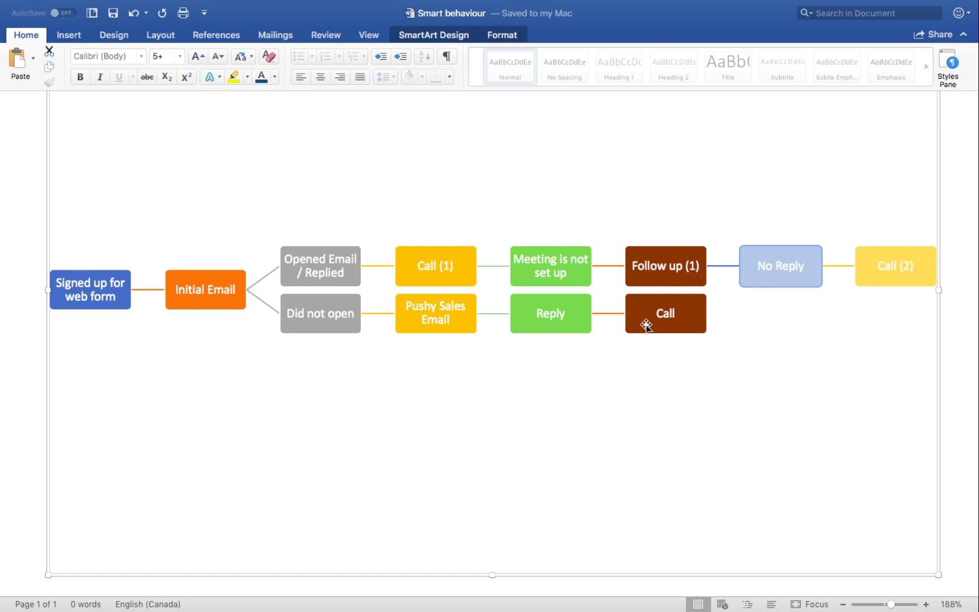
{"action": "key", "text": "ctrl+Right"}
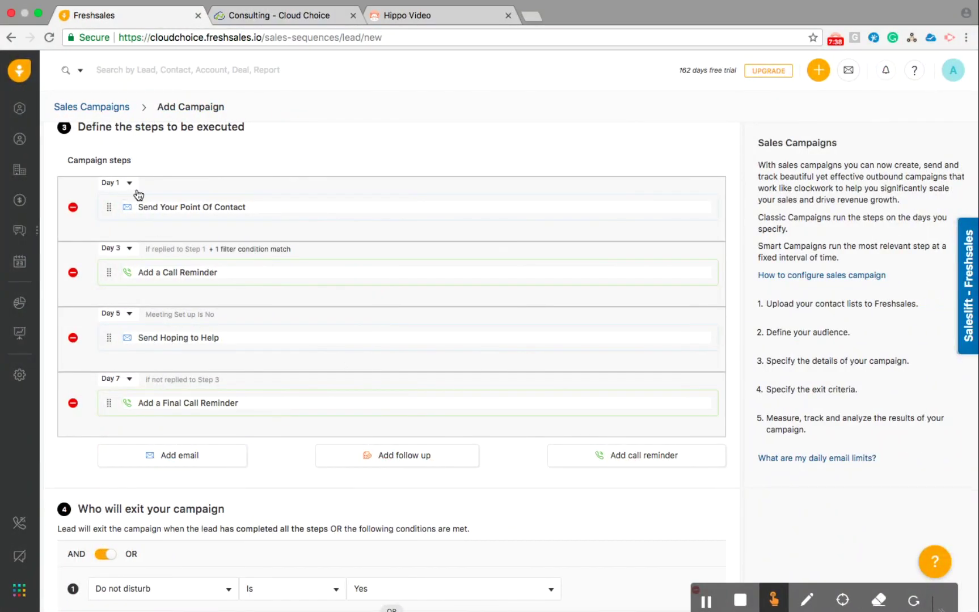
{"action": "key", "text": "ctrl+Left"}
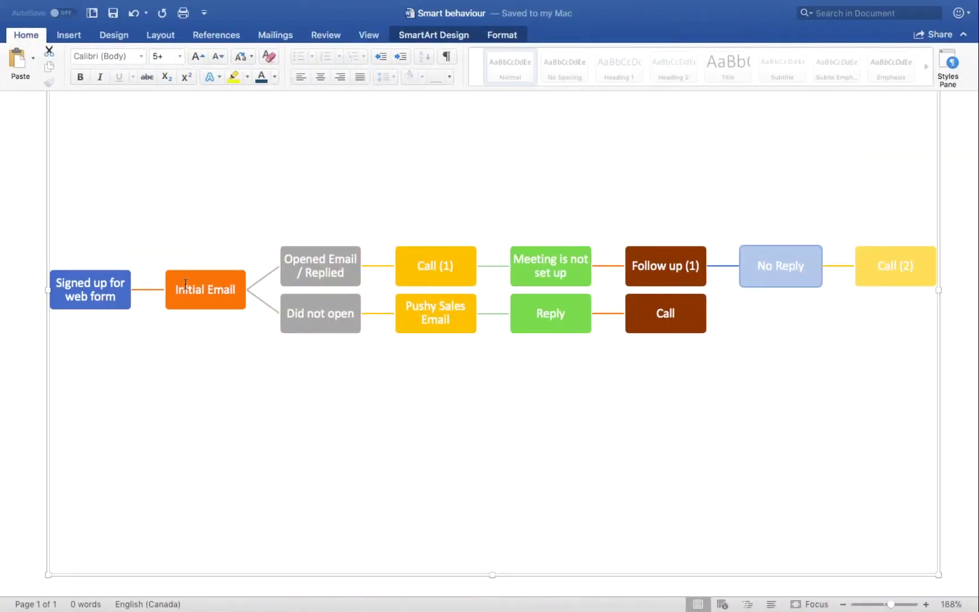
{"action": "key", "text": "ctrl+Right"}
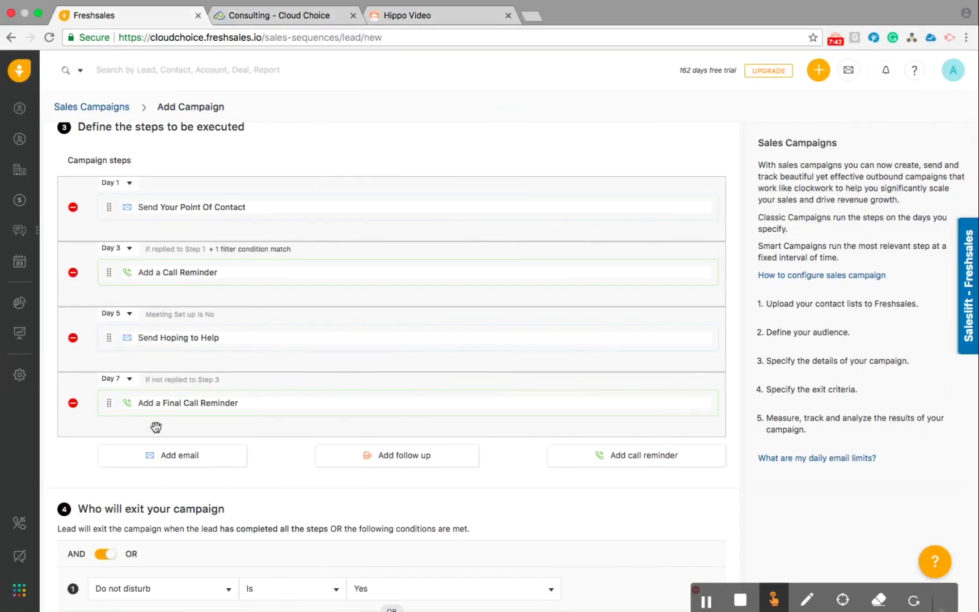
{"action": "left_click", "coordinate": [180, 461]}
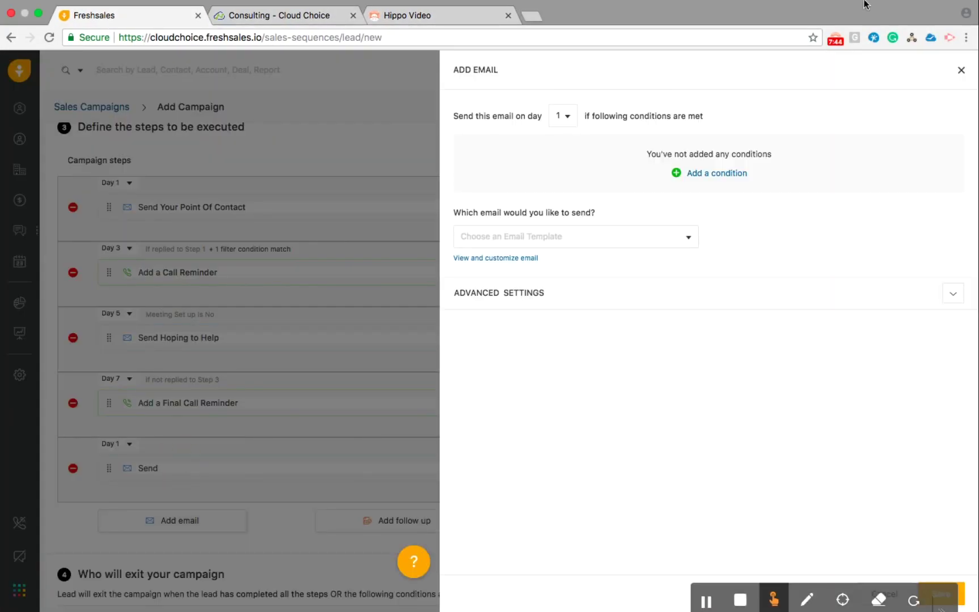
- Schedule the email for Day 3, sent only if Initial Email - Step 1 was not opened
{"action": "left_click", "coordinate": [566, 116]}
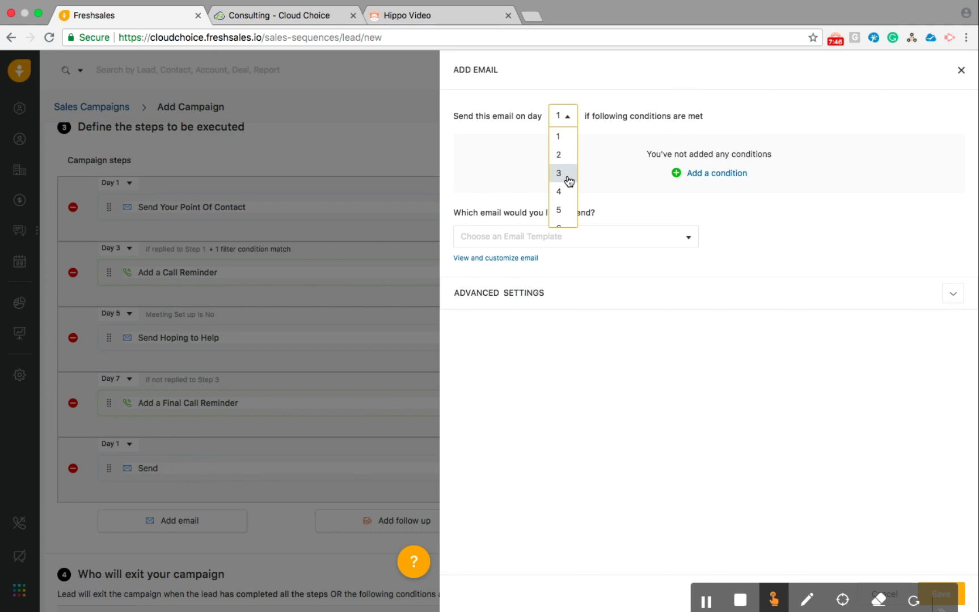
{"action": "left_click", "coordinate": [567, 175]}
{"action": "left_click", "coordinate": [700, 174]}
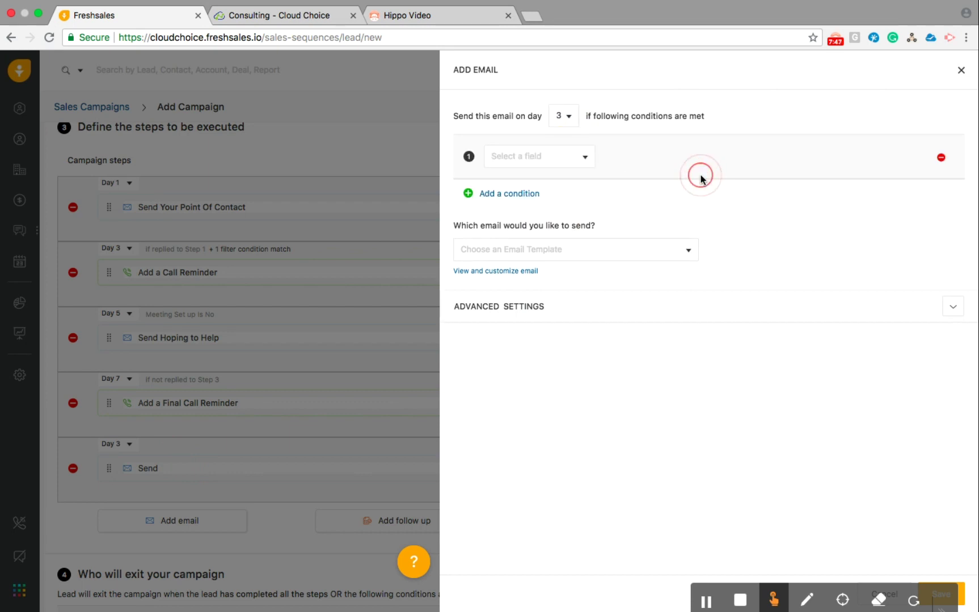
{"action": "left_click", "coordinate": [553, 163]}
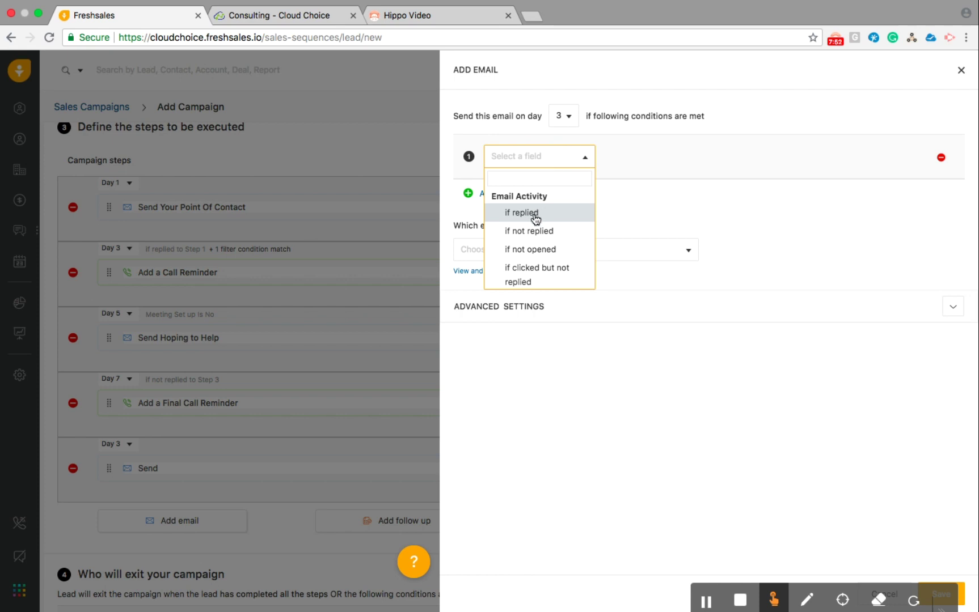
{"action": "left_click", "coordinate": [538, 249]}
{"action": "left_click", "coordinate": [690, 160]}
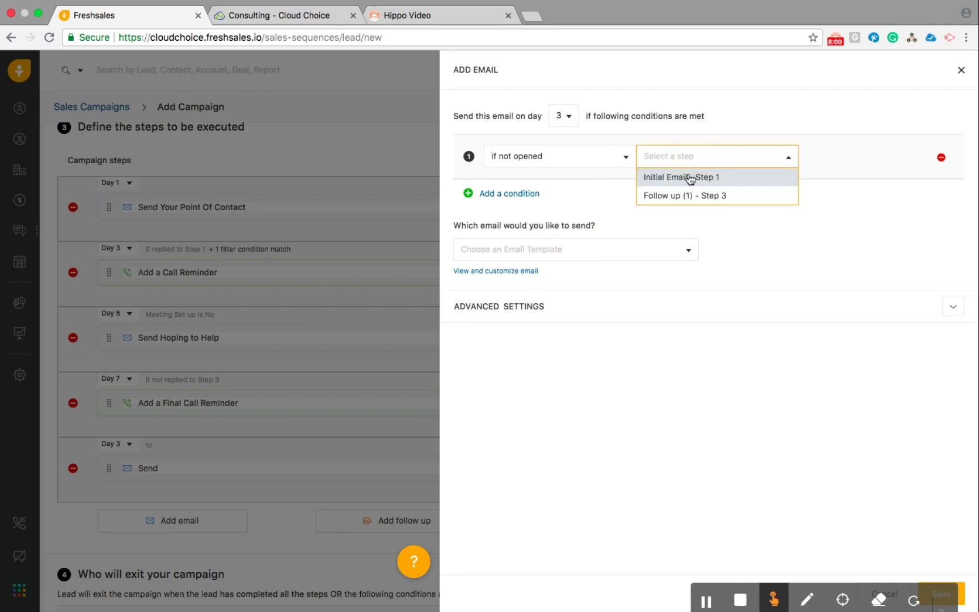
{"action": "left_click", "coordinate": [690, 179]}
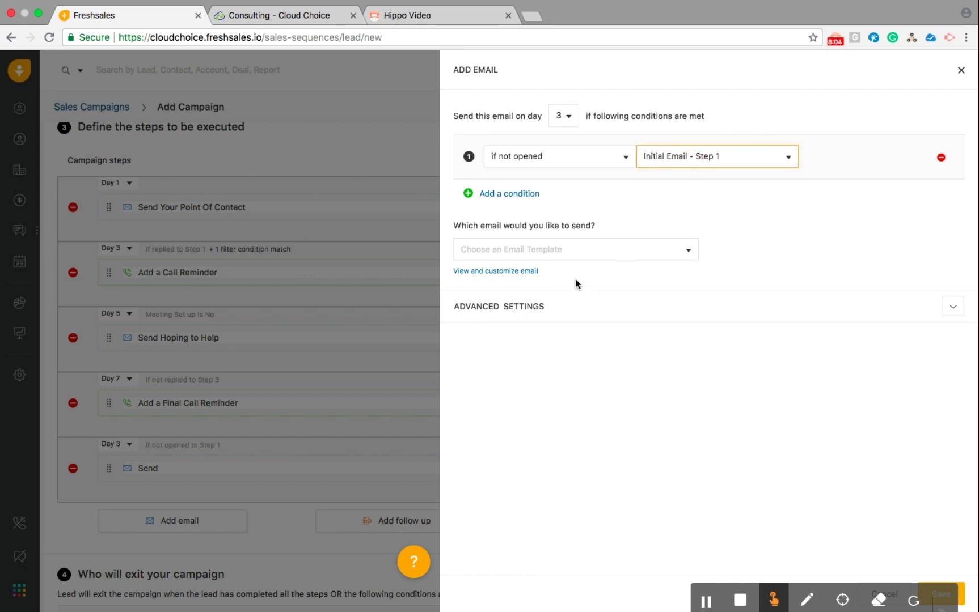
- Use the Pushy Follow up (1) template for this email and close the step
{"action": "left_click", "coordinate": [602, 251]}
{"action": "scroll", "coordinate": [538, 346], "scroll_direction": "down", "scroll_amount": 3}
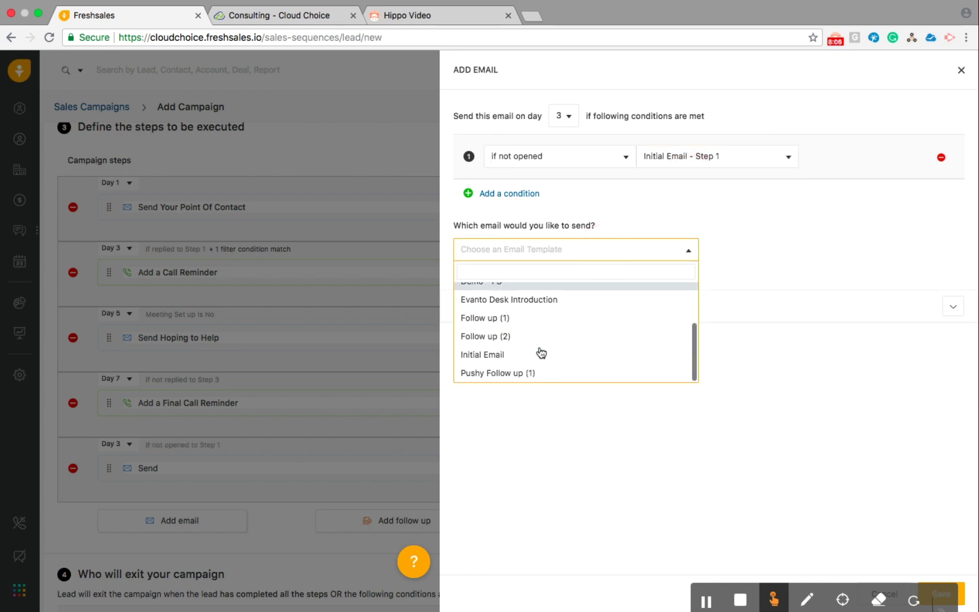
{"action": "left_click", "coordinate": [506, 371]}
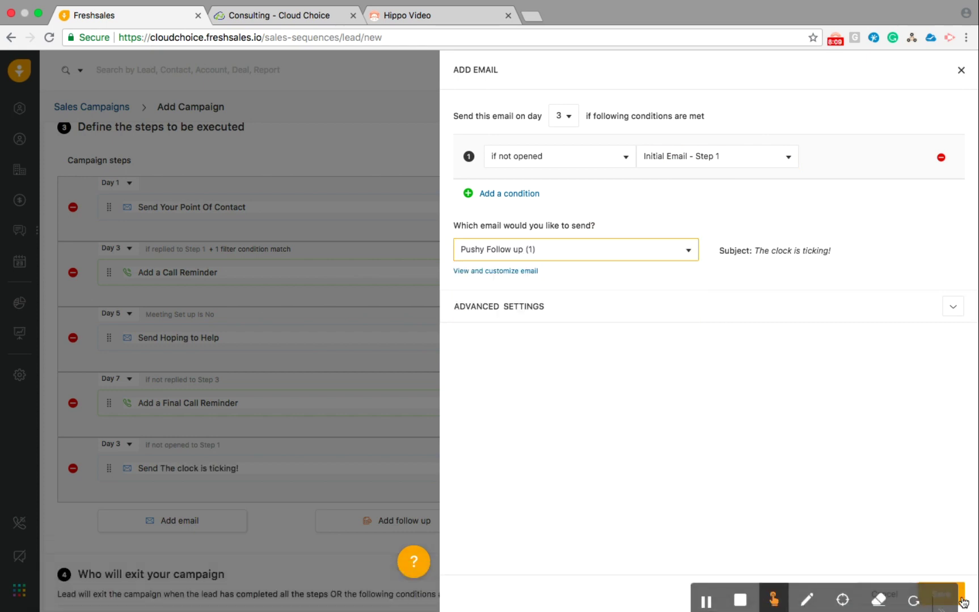
{"action": "key", "text": "Escape"}
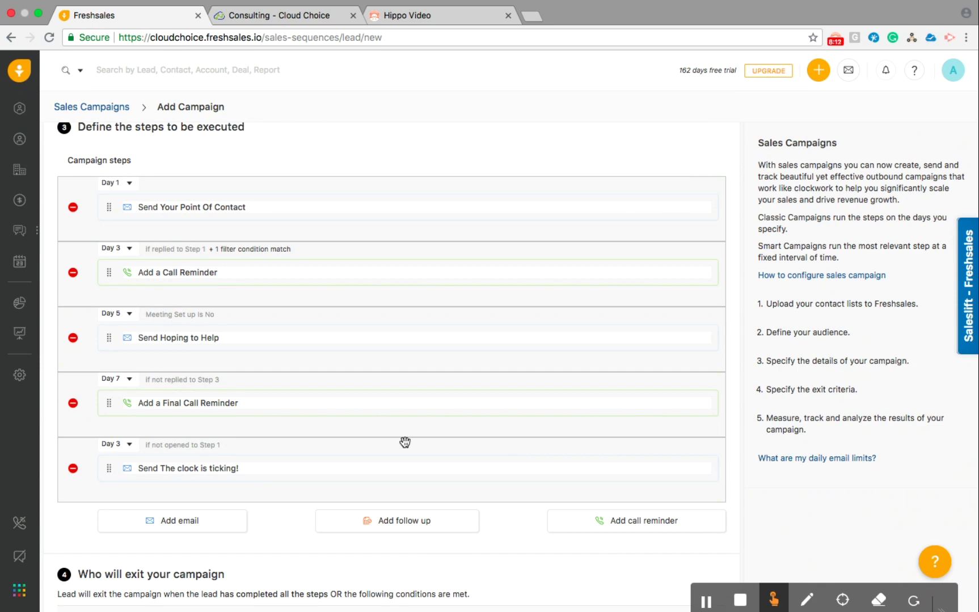
{"action": "scroll", "coordinate": [404, 441], "scroll_direction": "down", "scroll_amount": 2}
{"action": "scroll", "coordinate": [380, 368], "scroll_direction": "up", "scroll_amount": 2}
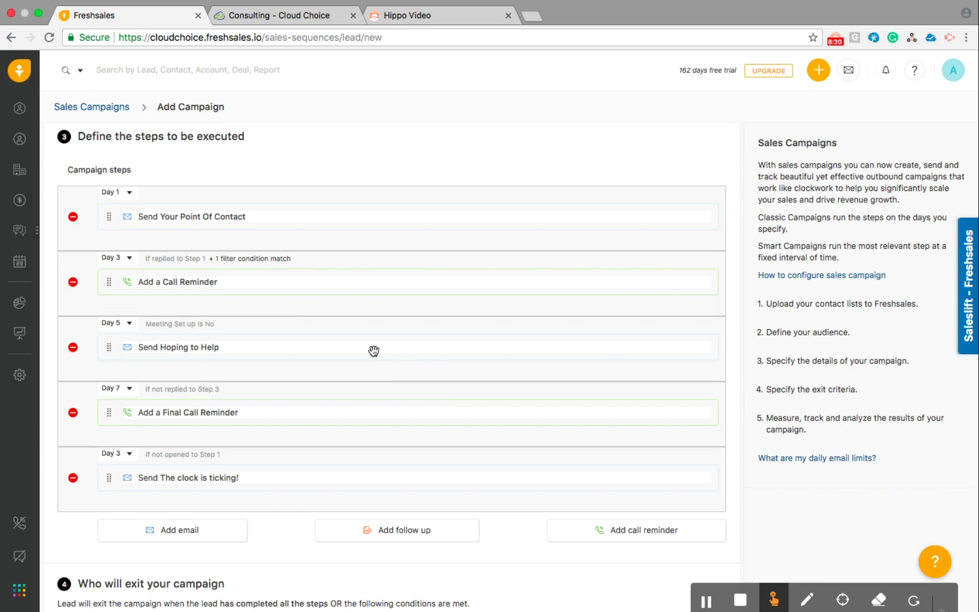
{"action": "key", "text": "ctrl+Left"}
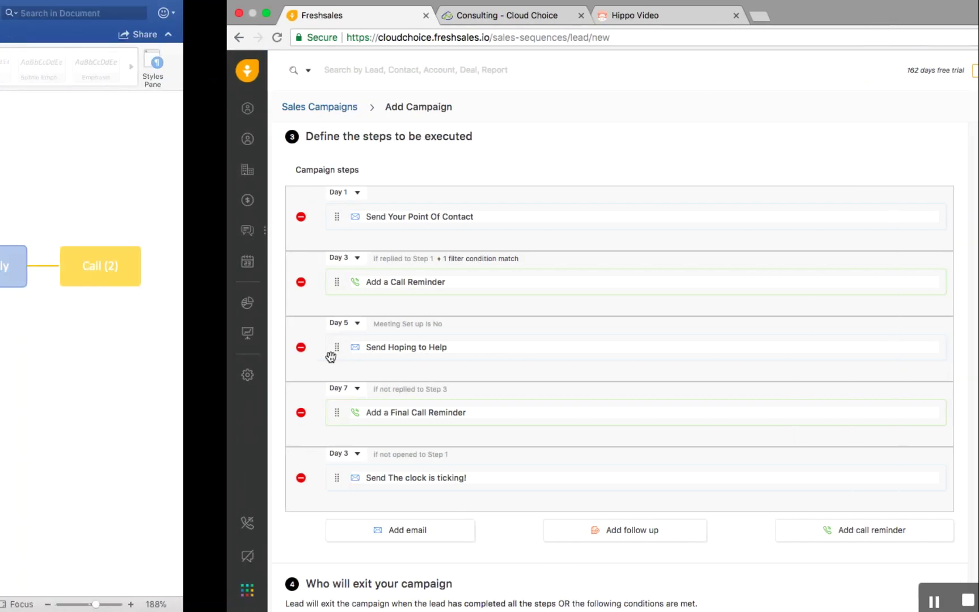
{"action": "left_click", "coordinate": [245, 271]}
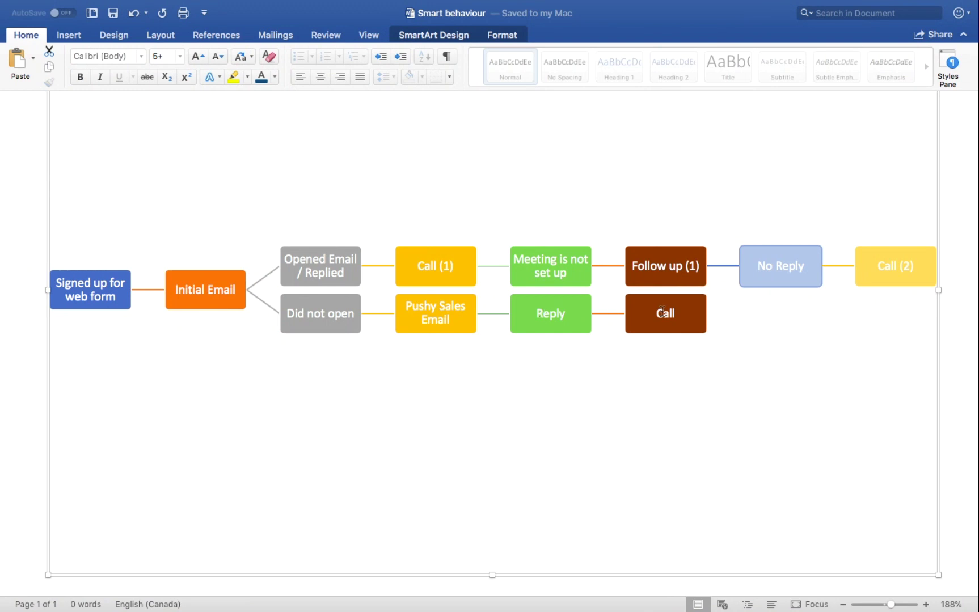
{"action": "key", "text": "ctrl+Right"}
{"action": "scroll", "coordinate": [362, 417], "scroll_direction": "down", "scroll_amount": 1}
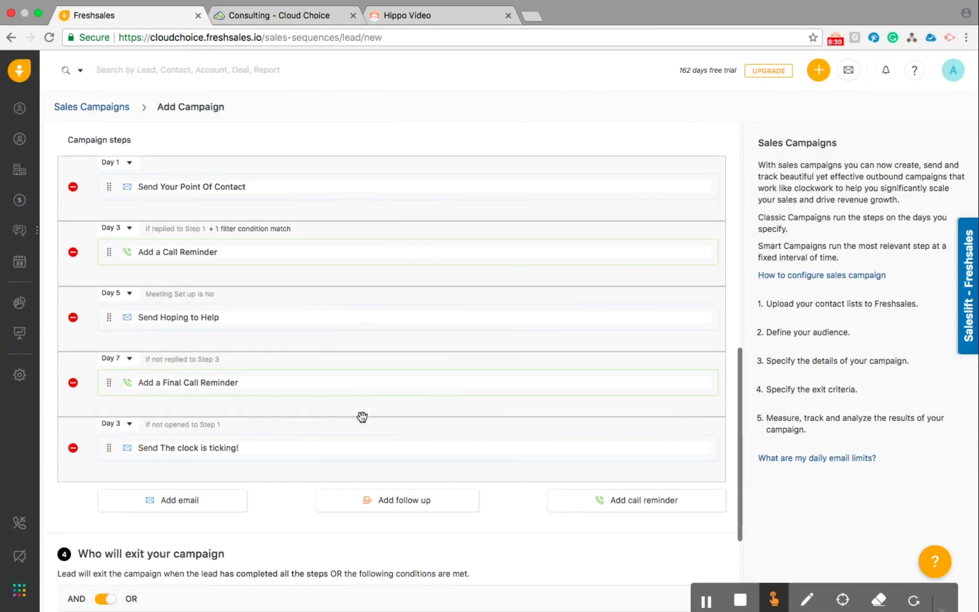
- Add a call reminder conditioned on a reply to Pushy Follow up (1) - Step 5, and save it
{"action": "left_click", "coordinate": [626, 504]}
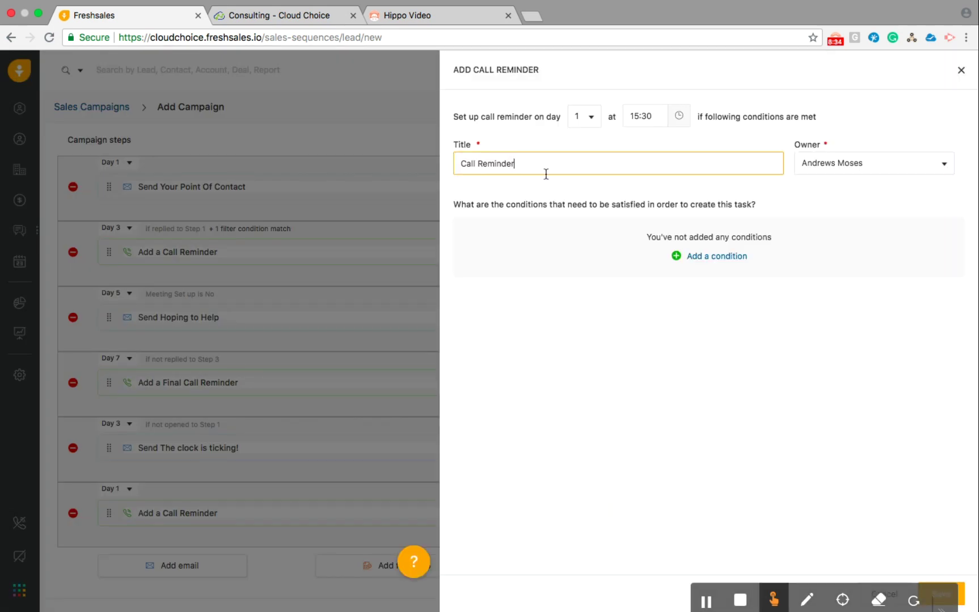
{"action": "left_click", "coordinate": [714, 258]}
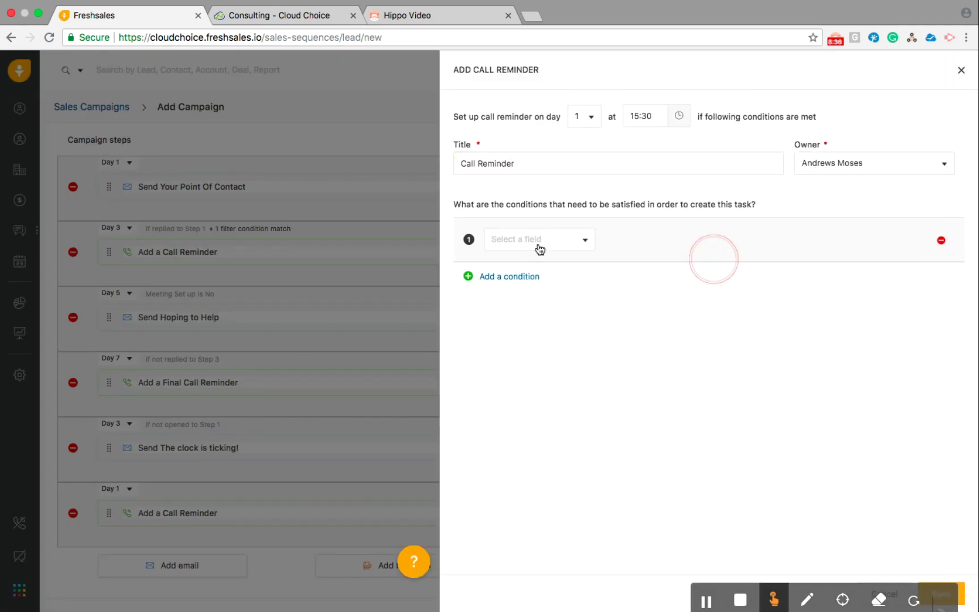
{"action": "left_click", "coordinate": [545, 242]}
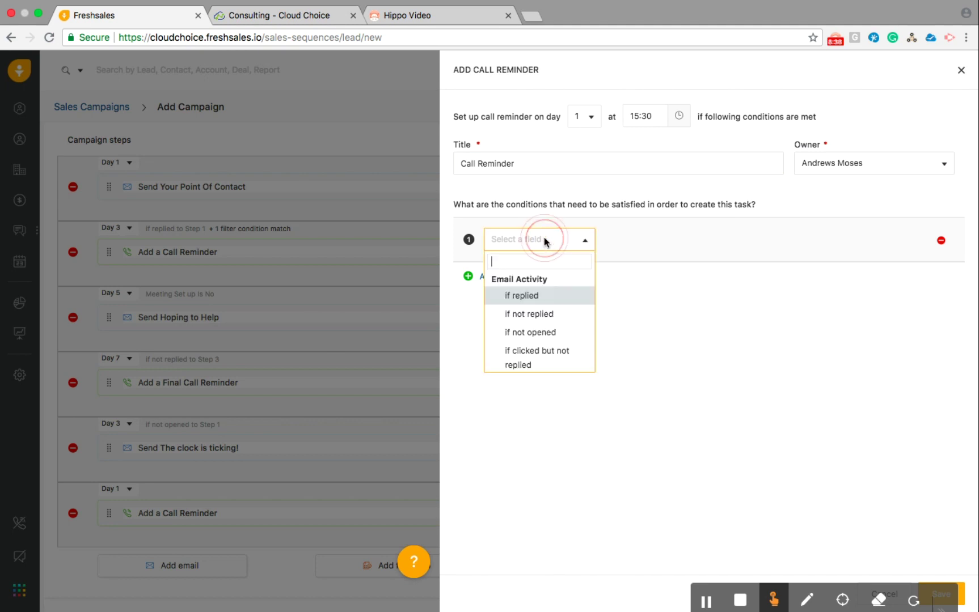
{"action": "left_click", "coordinate": [533, 296]}
{"action": "left_click", "coordinate": [709, 248]}
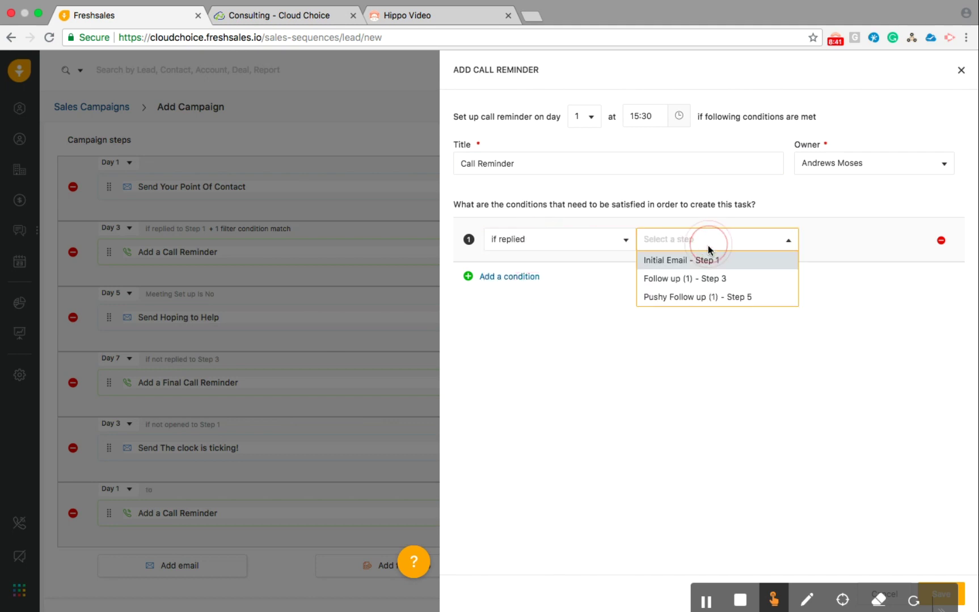
{"action": "left_click", "coordinate": [701, 298]}
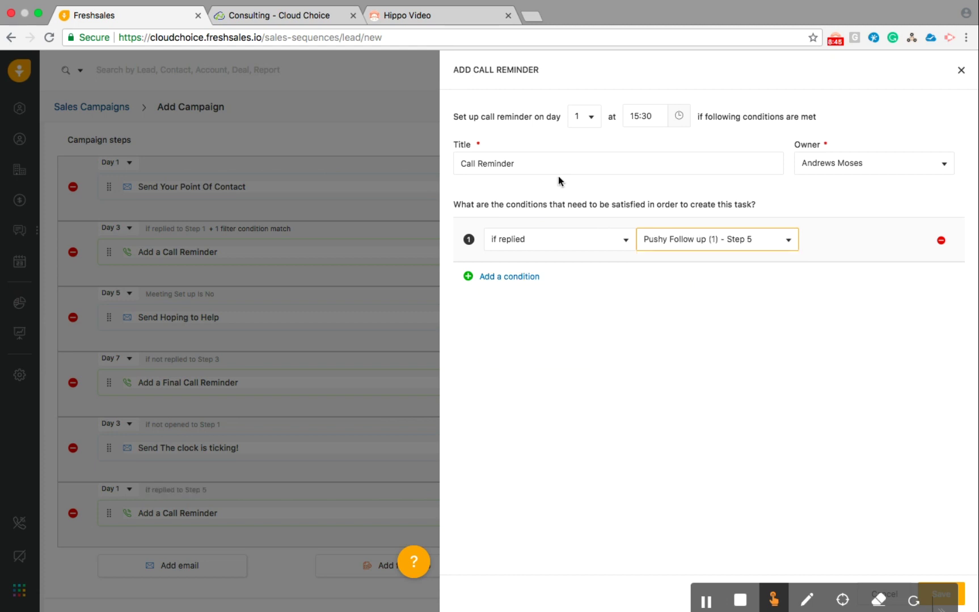
{"action": "left_click", "coordinate": [963, 598]}
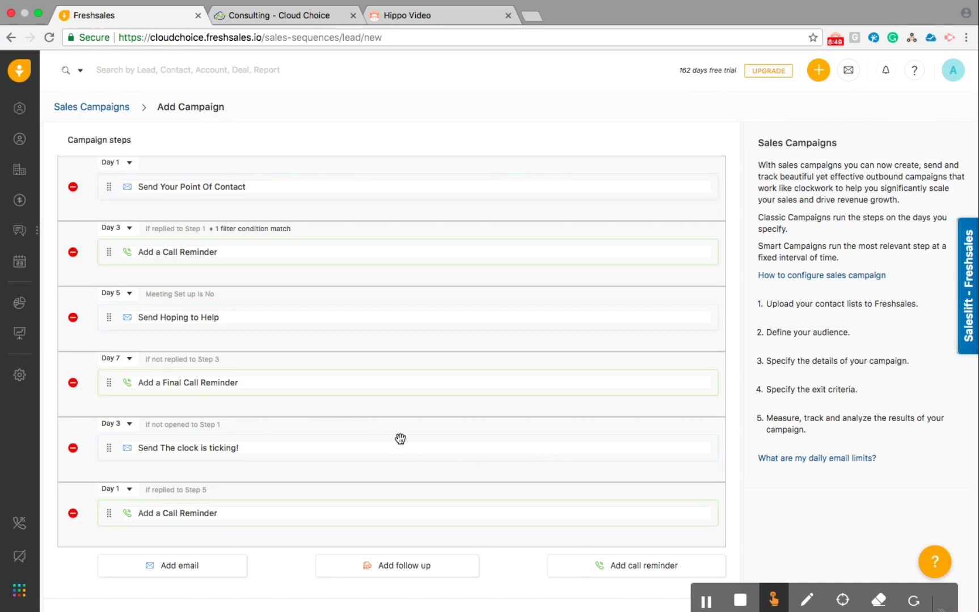
- Schedule the new call reminder for Day 5
{"action": "scroll", "coordinate": [400, 439], "scroll_direction": "down", "scroll_amount": 2}
{"action": "left_click", "coordinate": [130, 435]}
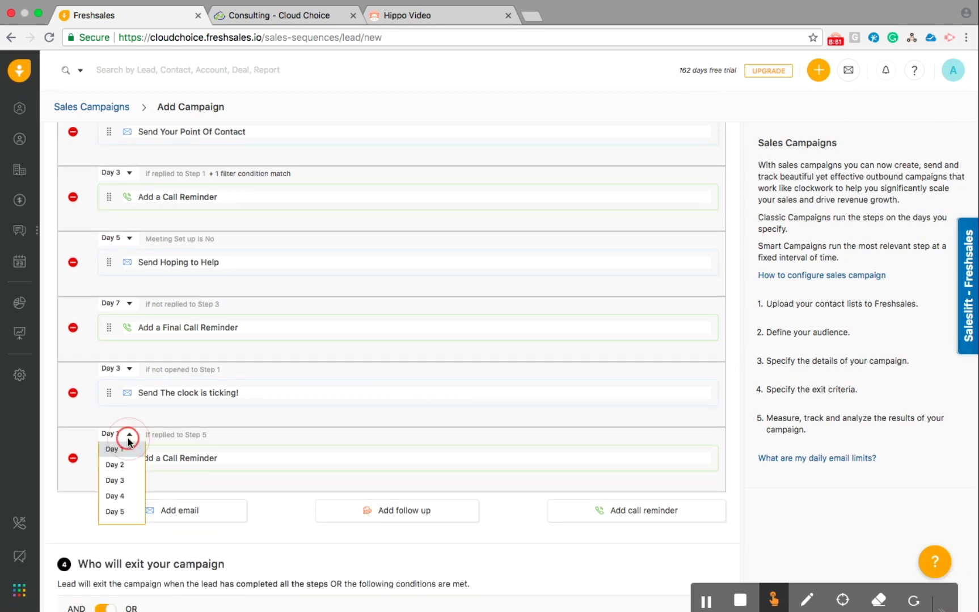
{"action": "scroll", "coordinate": [116, 511], "scroll_direction": "down", "scroll_amount": 1}
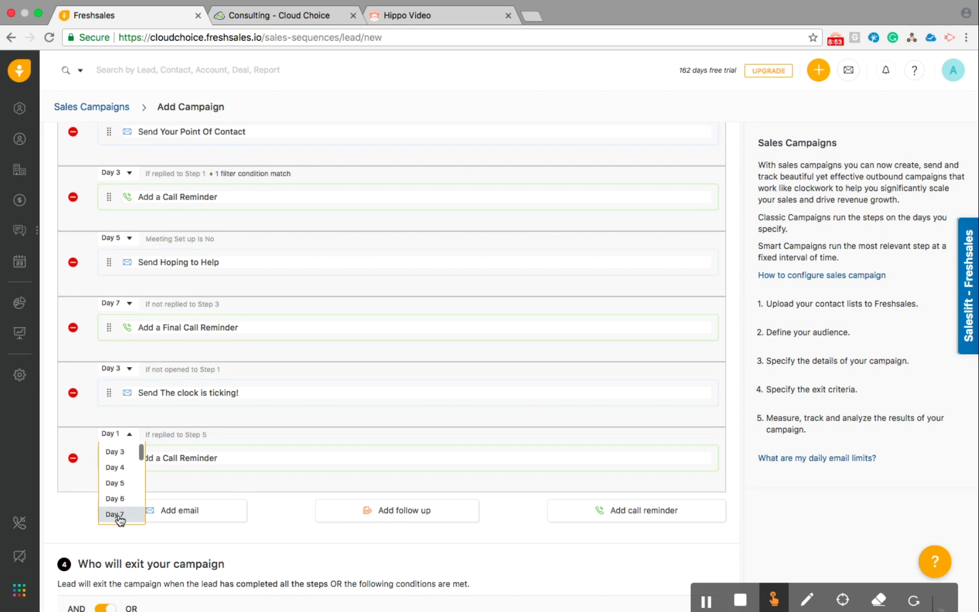
{"action": "left_click", "coordinate": [119, 484]}
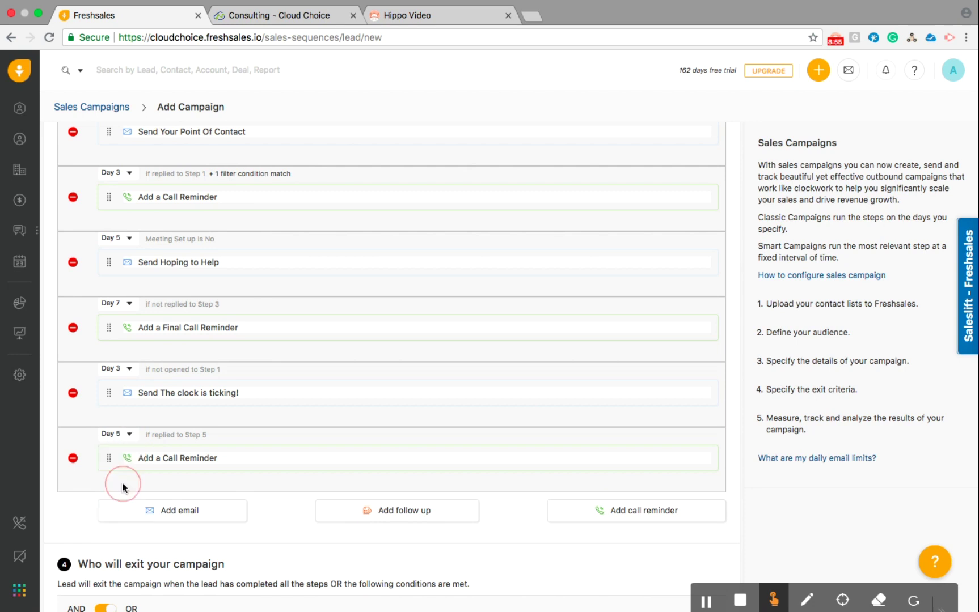
{"action": "scroll", "coordinate": [129, 393], "scroll_direction": "up", "scroll_amount": 1}
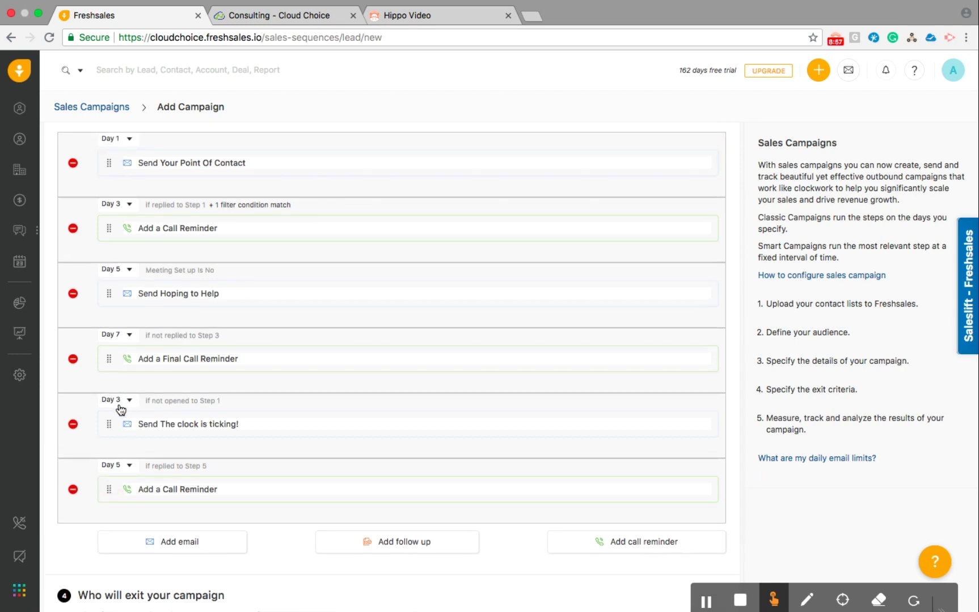
{"action": "scroll", "coordinate": [153, 429], "scroll_direction": "up", "scroll_amount": 2}
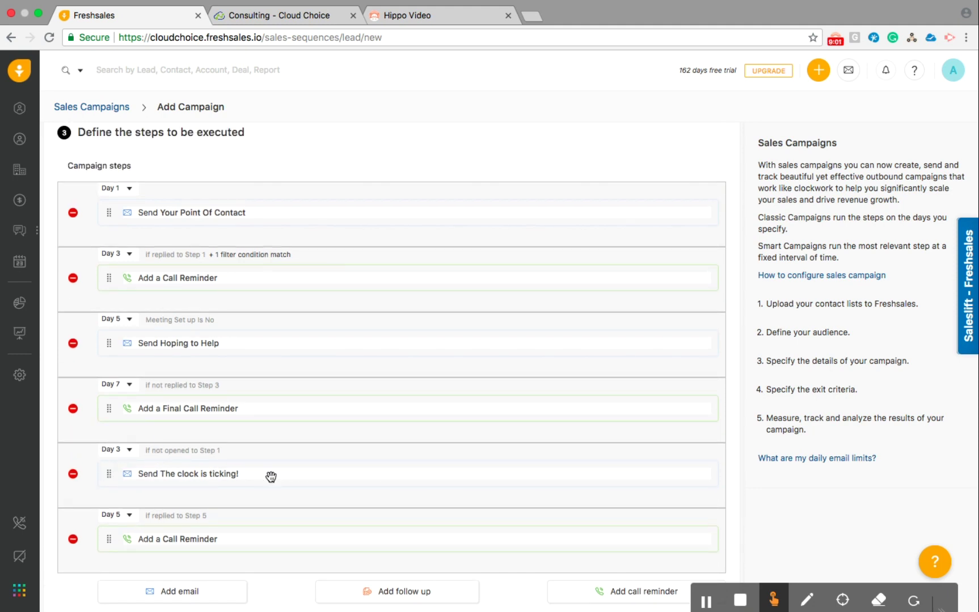
{"action": "scroll", "coordinate": [339, 444], "scroll_direction": "down", "scroll_amount": 6}
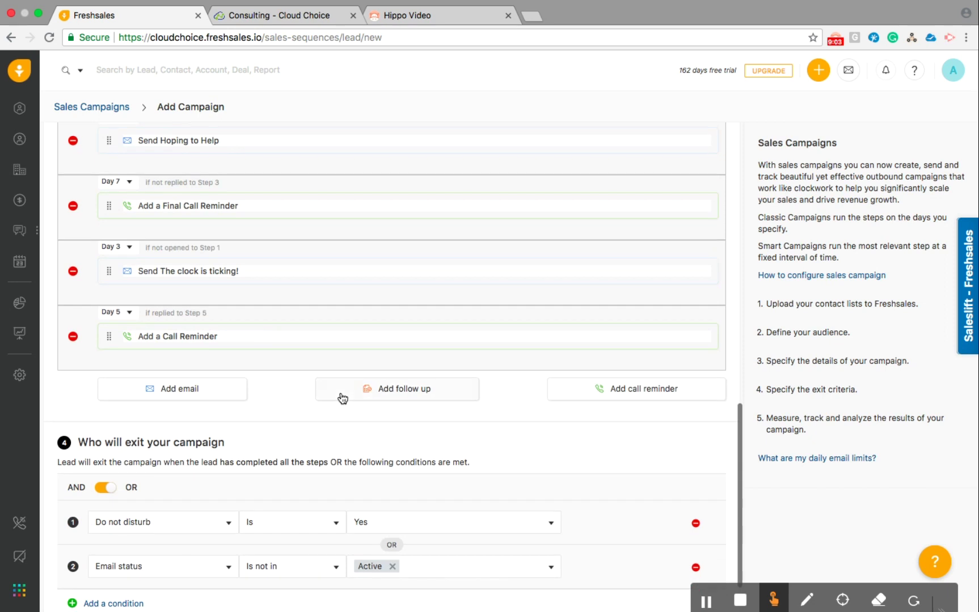
{"action": "scroll", "coordinate": [280, 221], "scroll_direction": "up", "scroll_amount": 3}
{"action": "scroll", "coordinate": [280, 221], "scroll_direction": "down", "scroll_amount": 1}
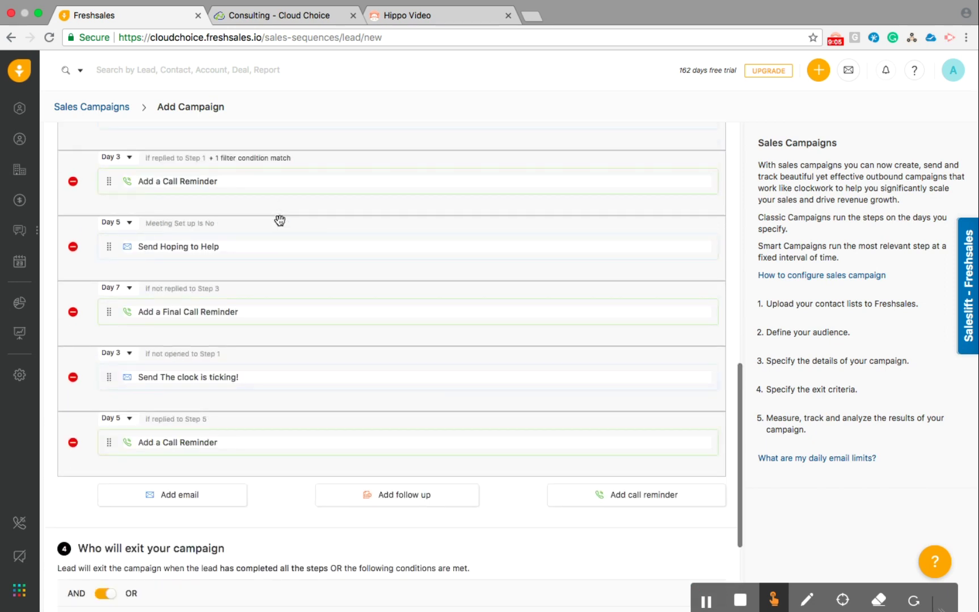
{"action": "scroll", "coordinate": [280, 221], "scroll_direction": "down", "scroll_amount": 5}
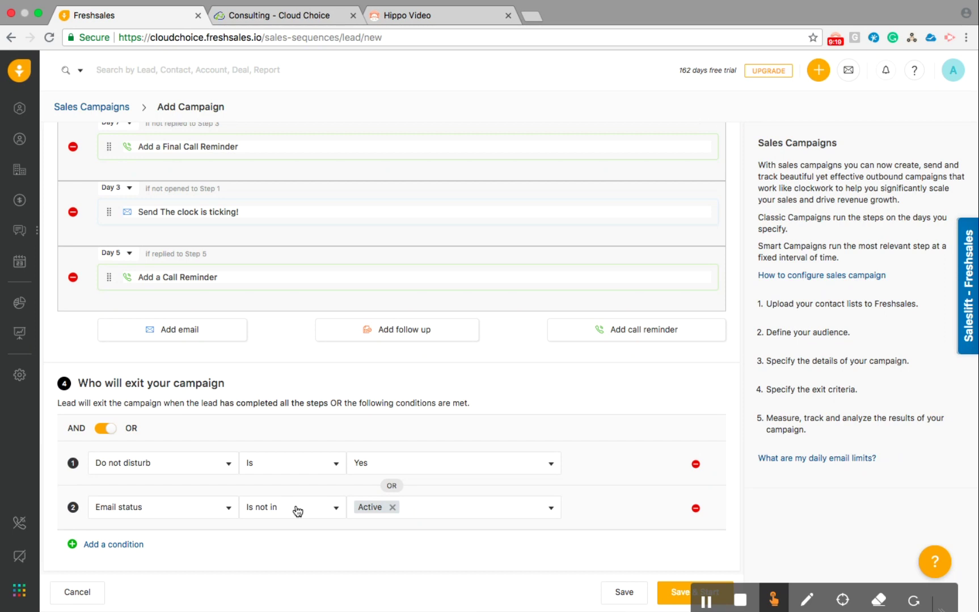
{"action": "scroll", "coordinate": [236, 300], "scroll_direction": "up", "scroll_amount": 2}
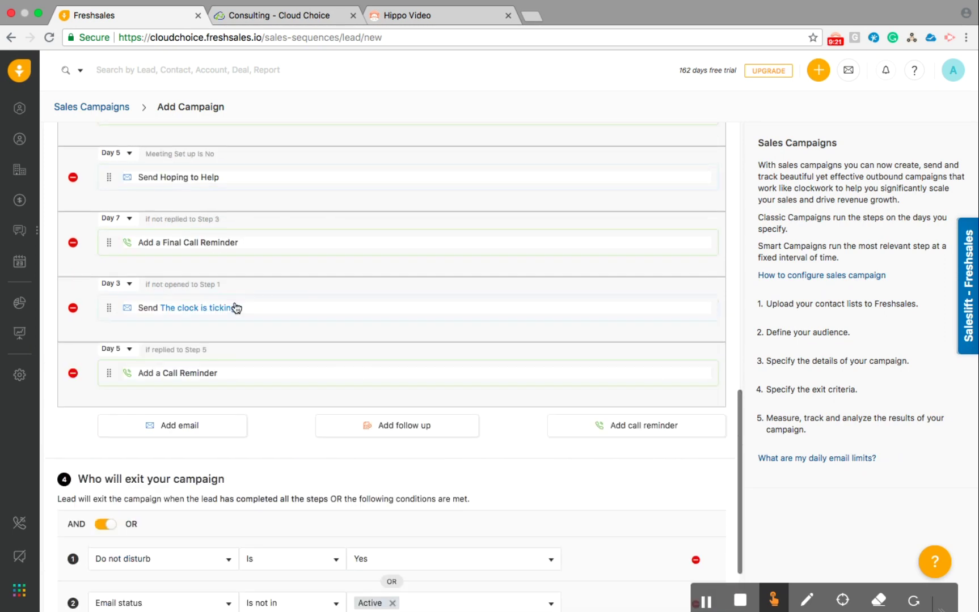
{"action": "scroll", "coordinate": [236, 306], "scroll_direction": "down", "scroll_amount": 2}
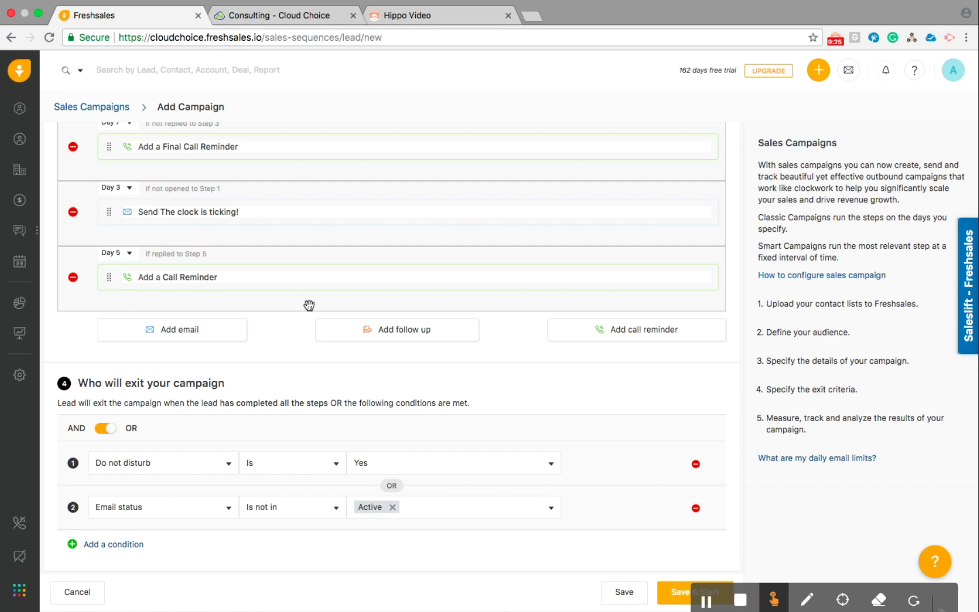
{"action": "scroll", "coordinate": [309, 306], "scroll_direction": "up", "scroll_amount": 2}
{"action": "scroll", "coordinate": [310, 306], "scroll_direction": "down", "scroll_amount": 2}
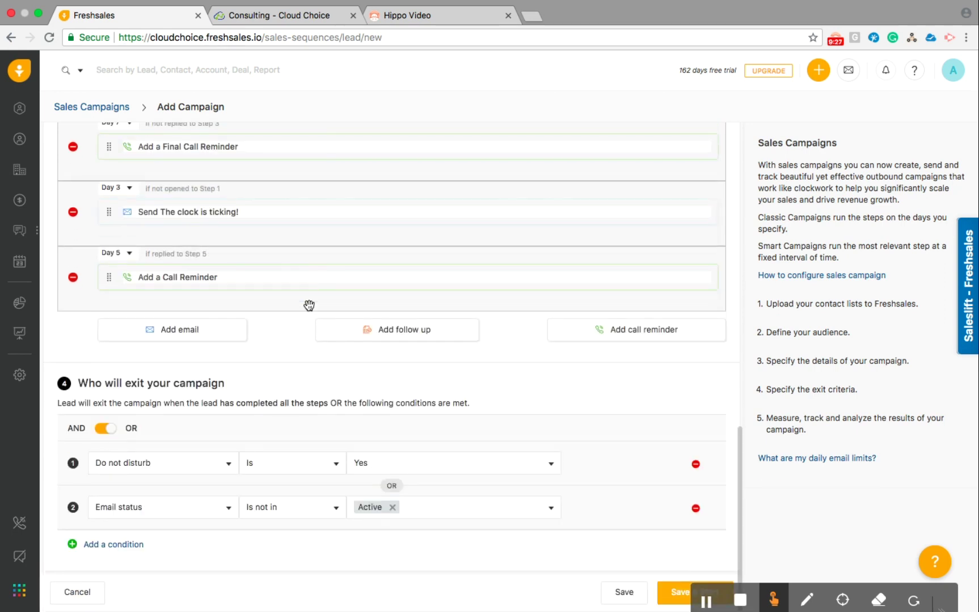
{"action": "scroll", "coordinate": [409, 212], "scroll_direction": "up", "scroll_amount": 1}
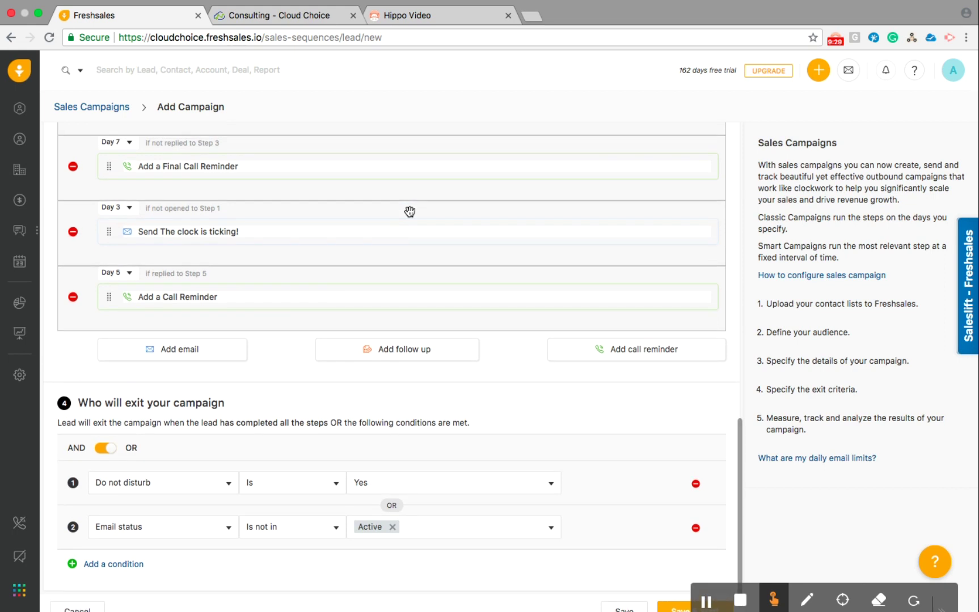